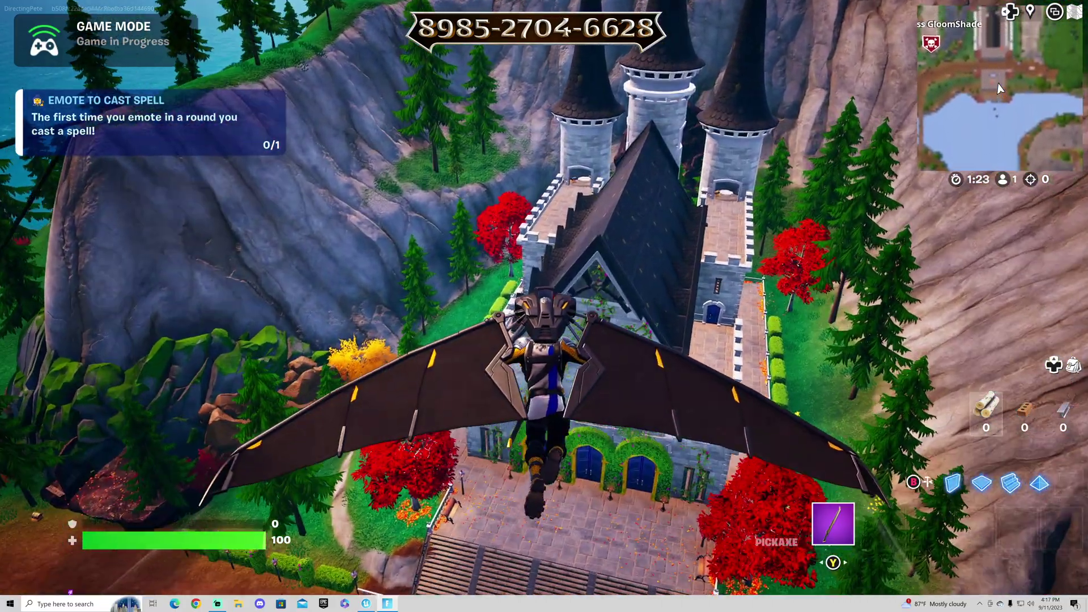
key(Escape)
key(Escape)
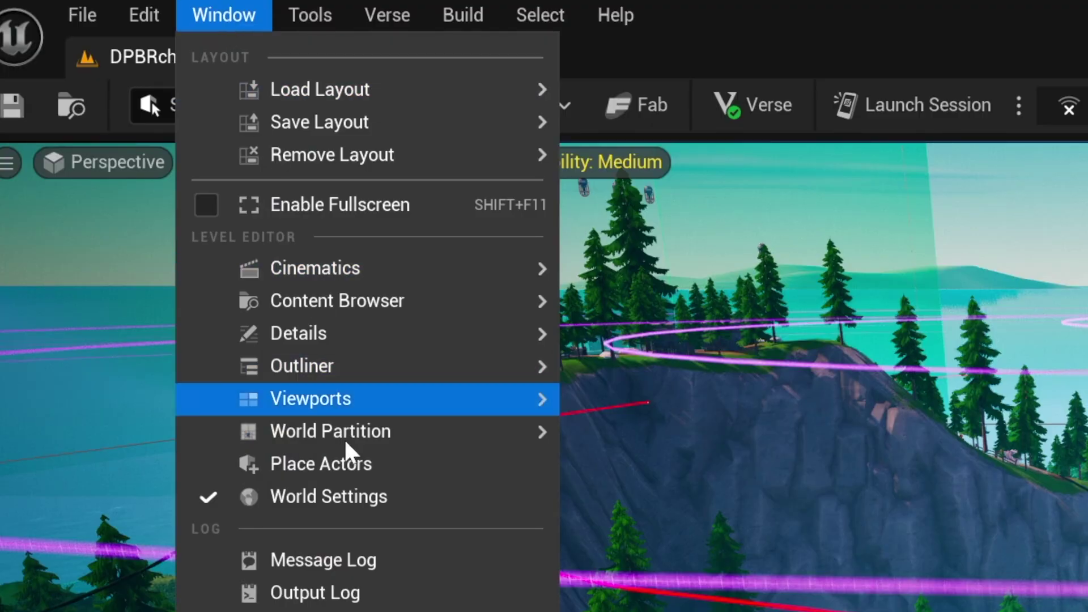
Show the World Settings to review the World Partition streaming and runtime grid settings
click(346, 497)
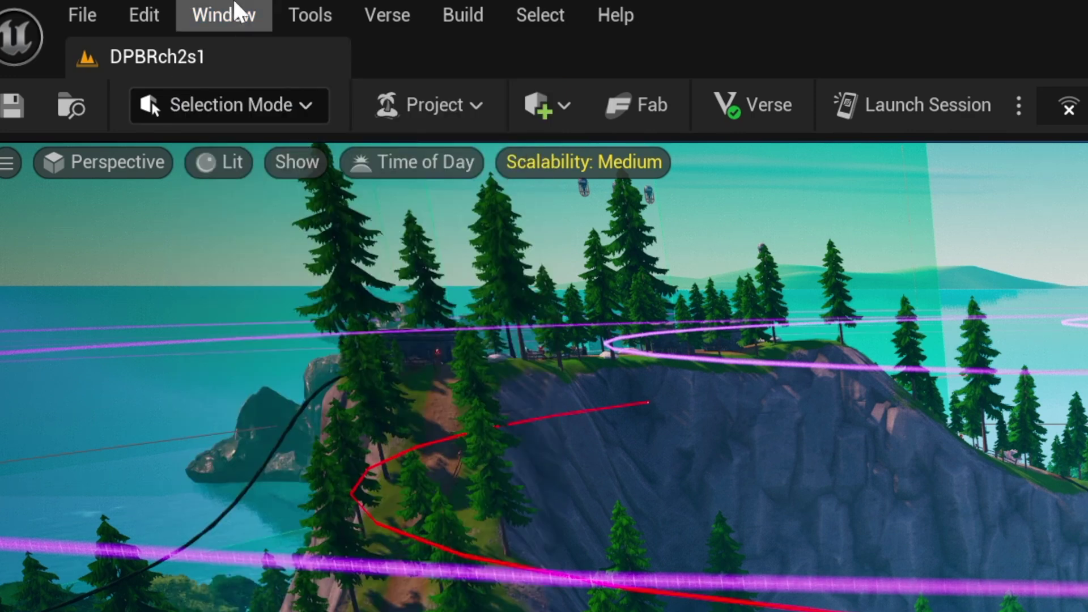
click(238, 13)
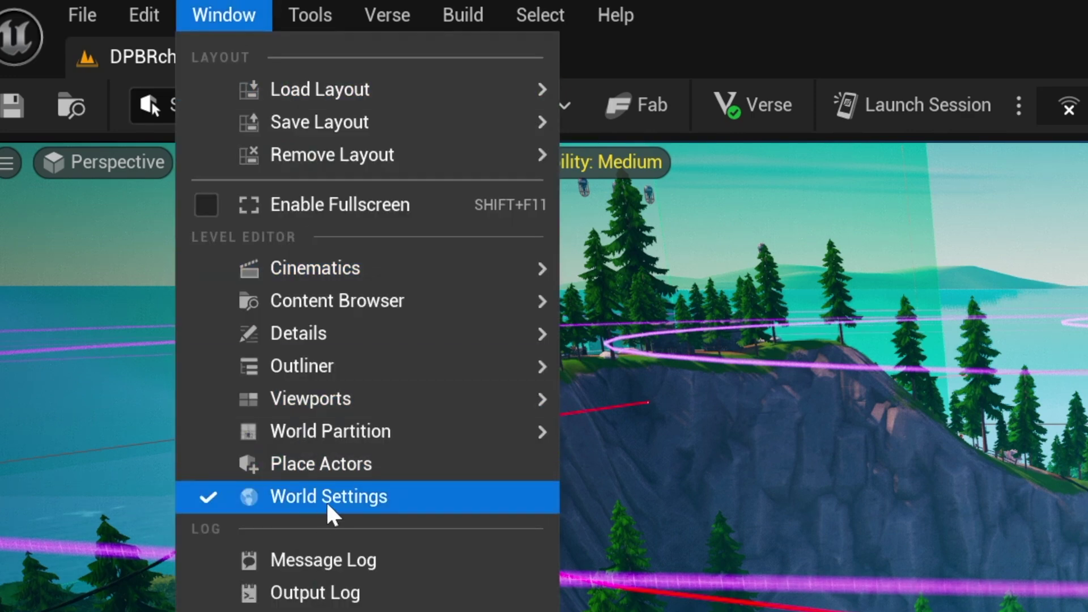
click(332, 498)
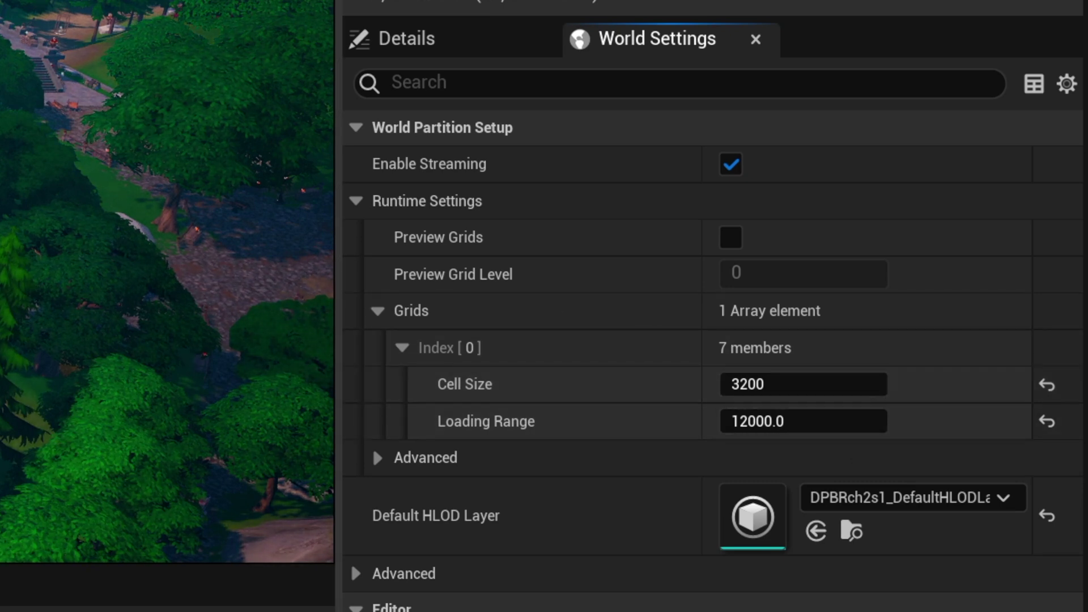
Build the HLODs for the current world
click(152, 4)
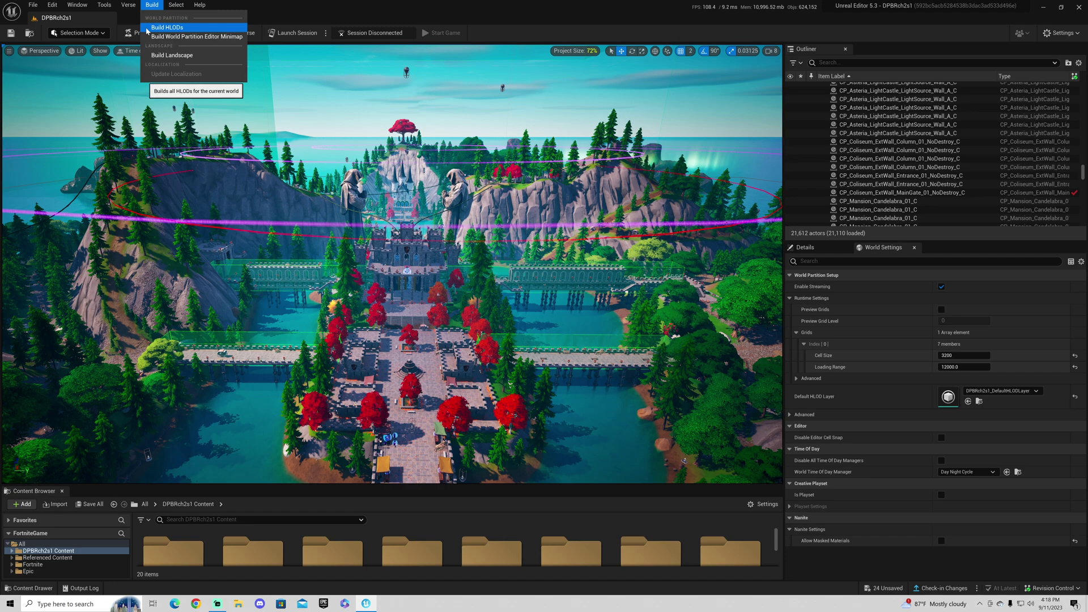
click(149, 27)
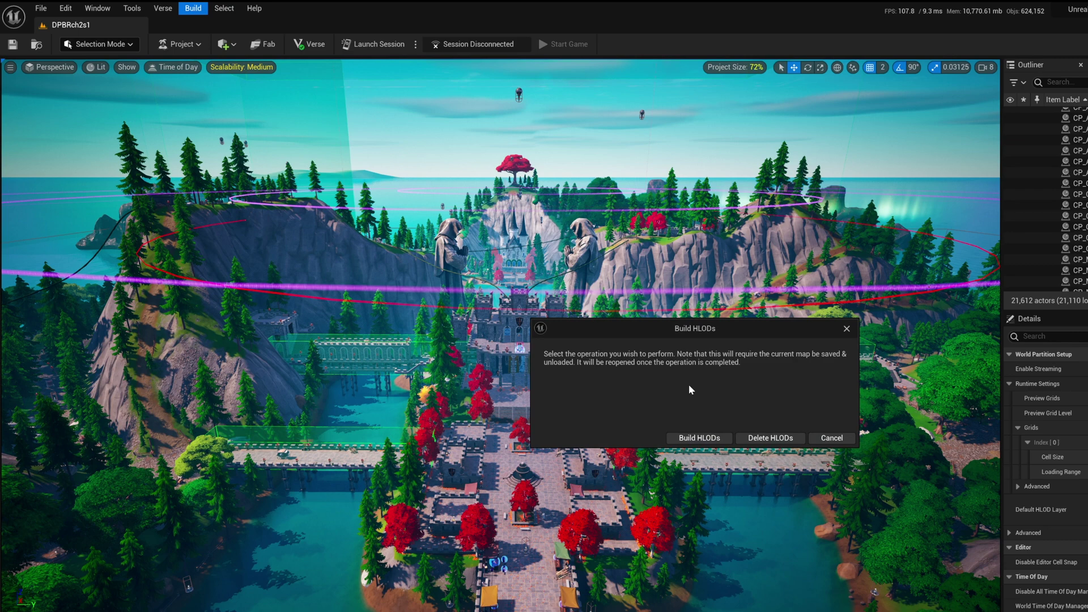
click(670, 442)
click(765, 512)
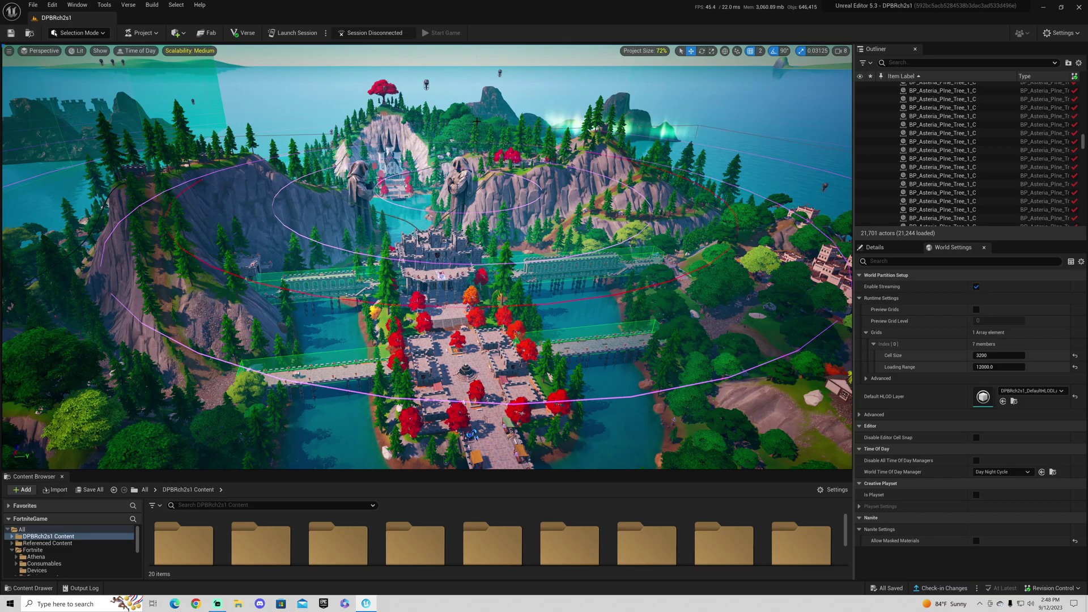
click(153, 7)
click(201, 68)
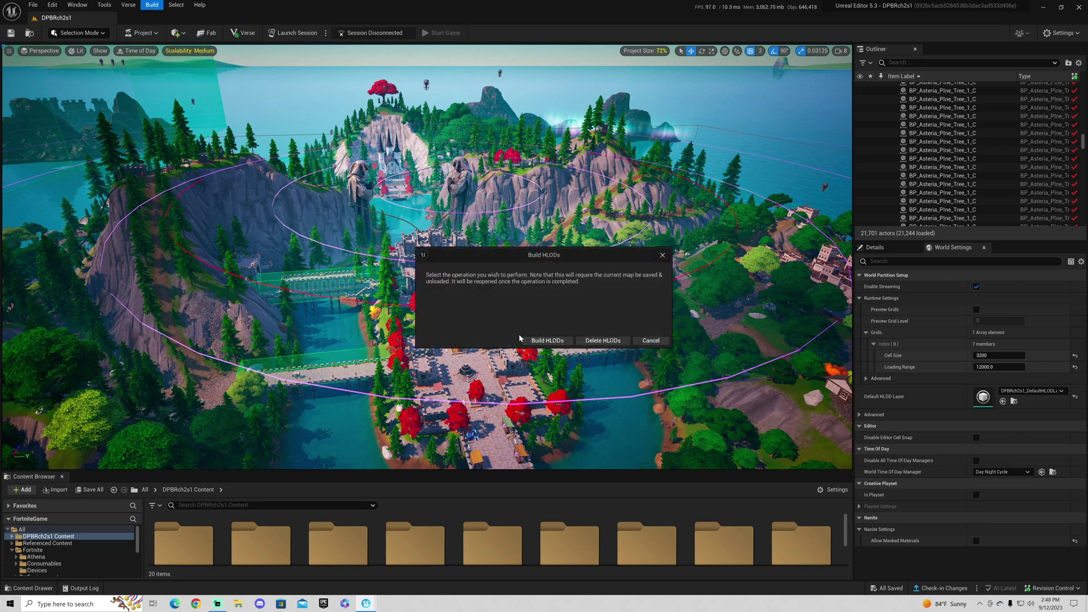
click(650, 341)
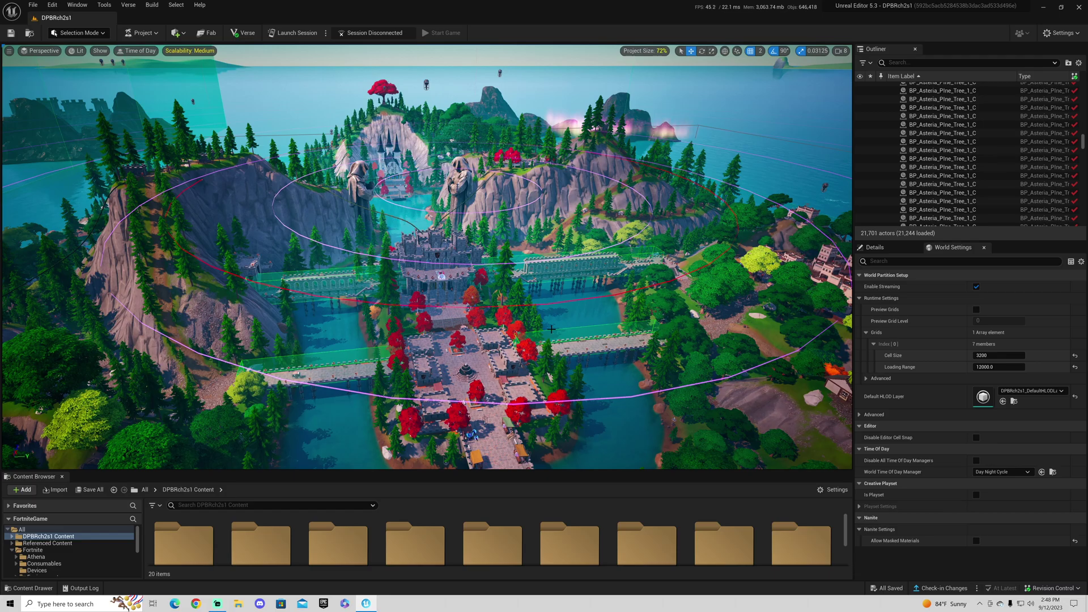
Exclude the Boat1 parts knarr Plane 002, knarr Cylinder 000 and knarr Cylinder 010 from HLODs at both component and actor level
key(w)
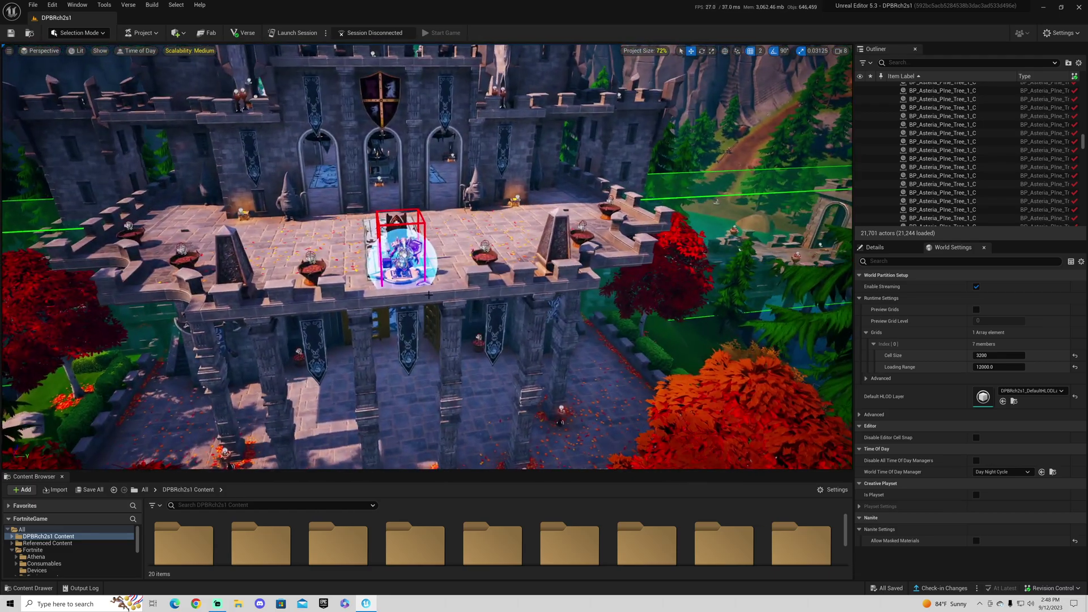
click(395, 242)
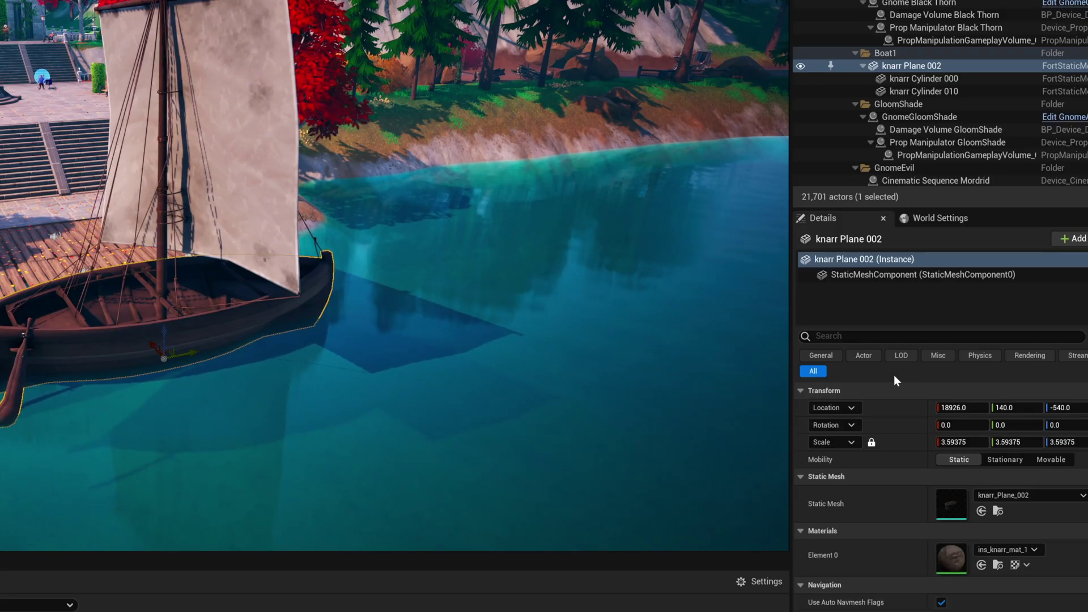
click(901, 355)
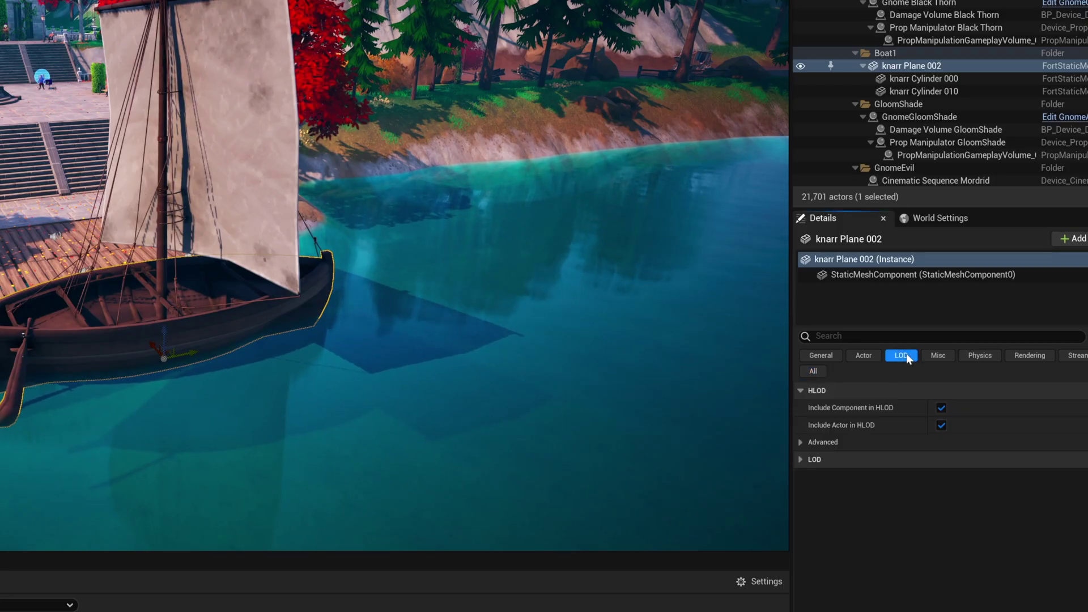
click(801, 459)
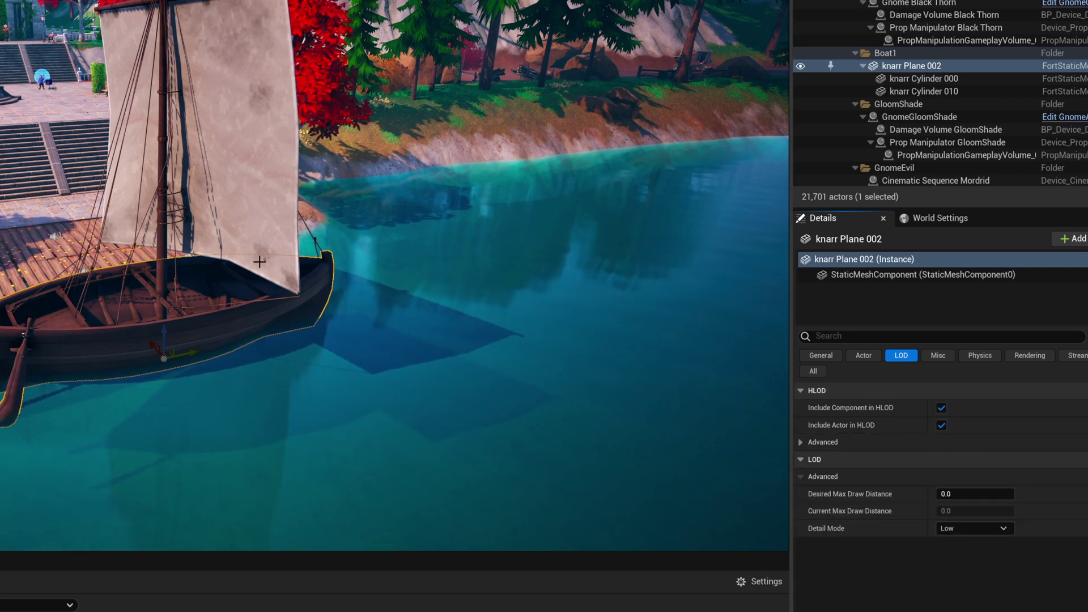
ctrl+click(941, 80)
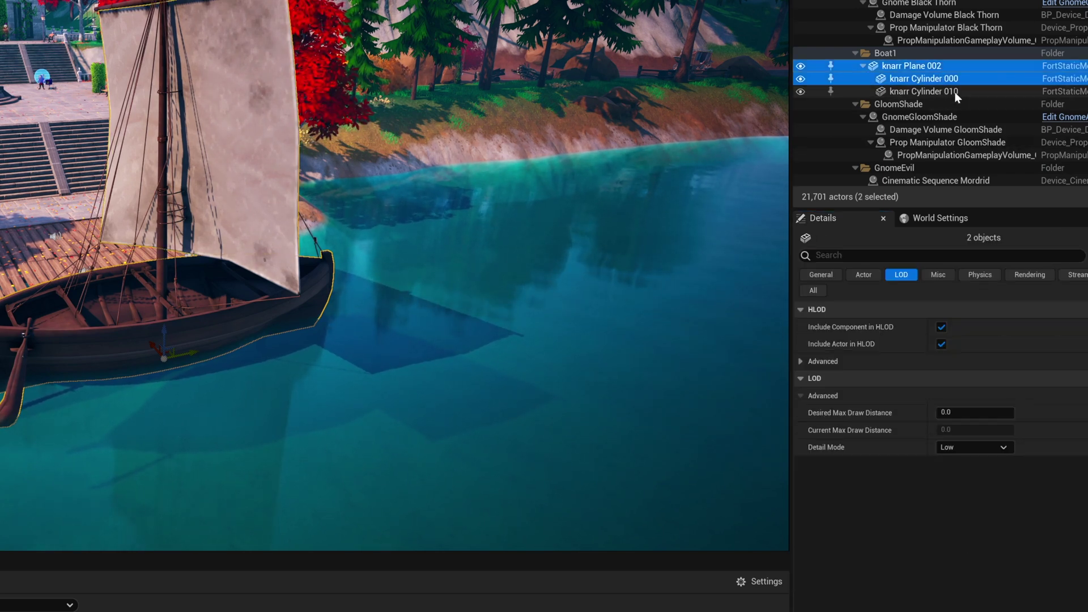
ctrl+click(946, 92)
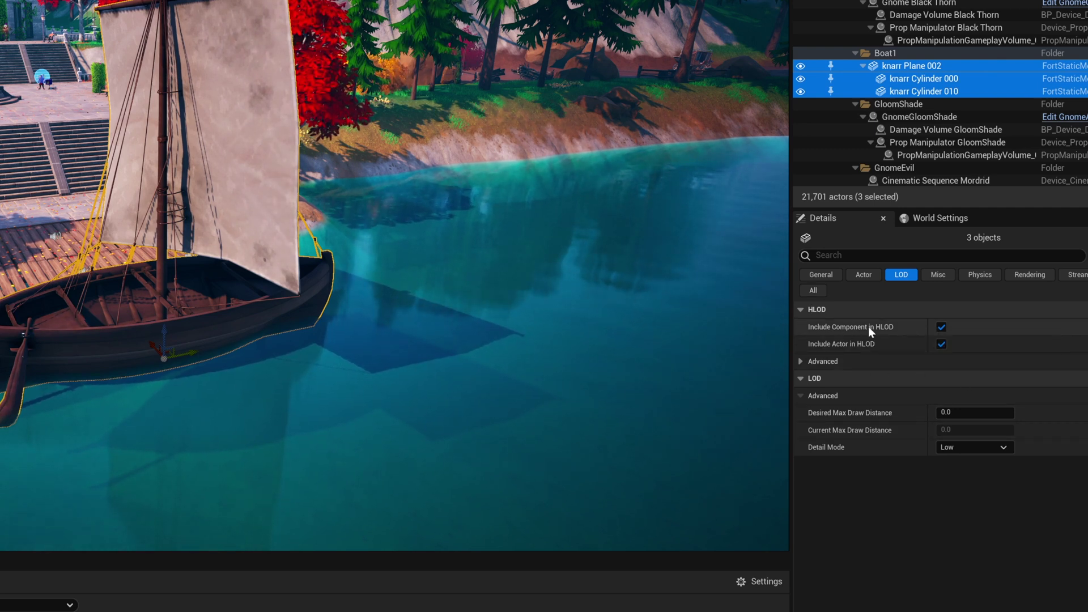
click(942, 327)
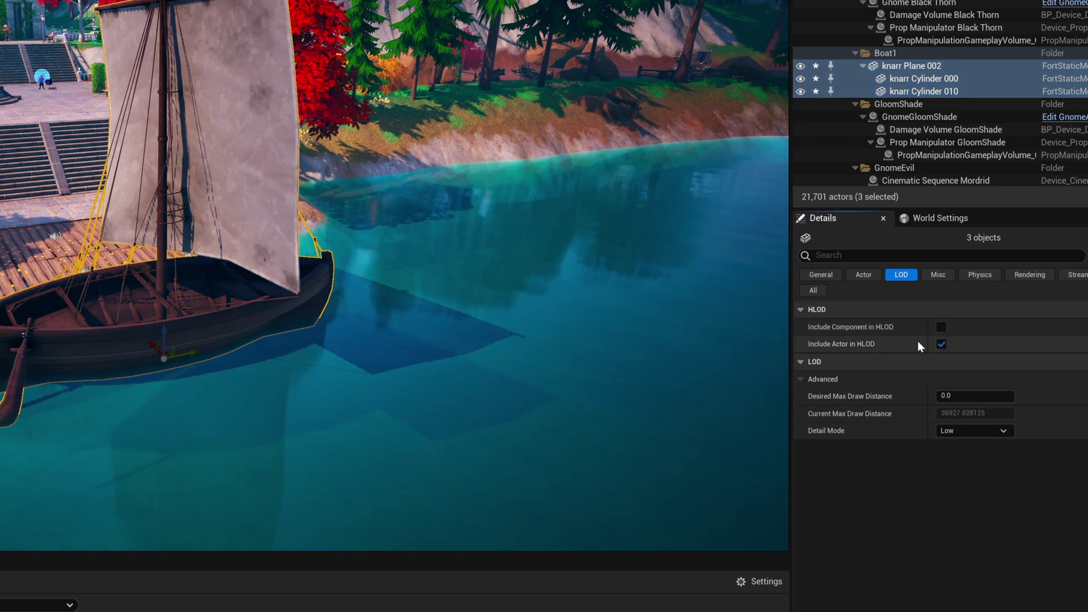
click(940, 344)
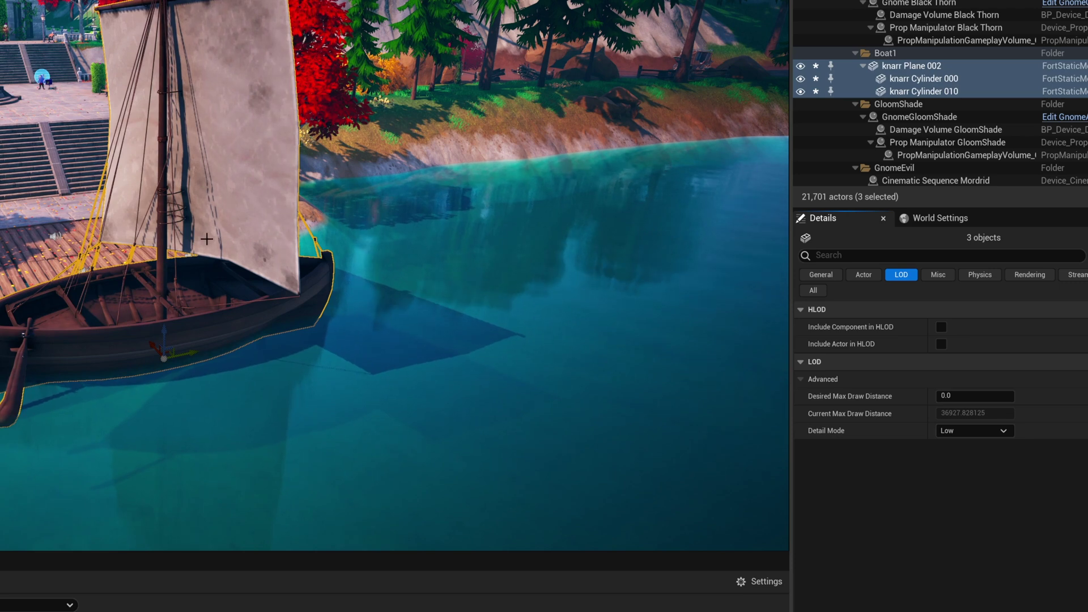
scroll(252, 269, down, 2)
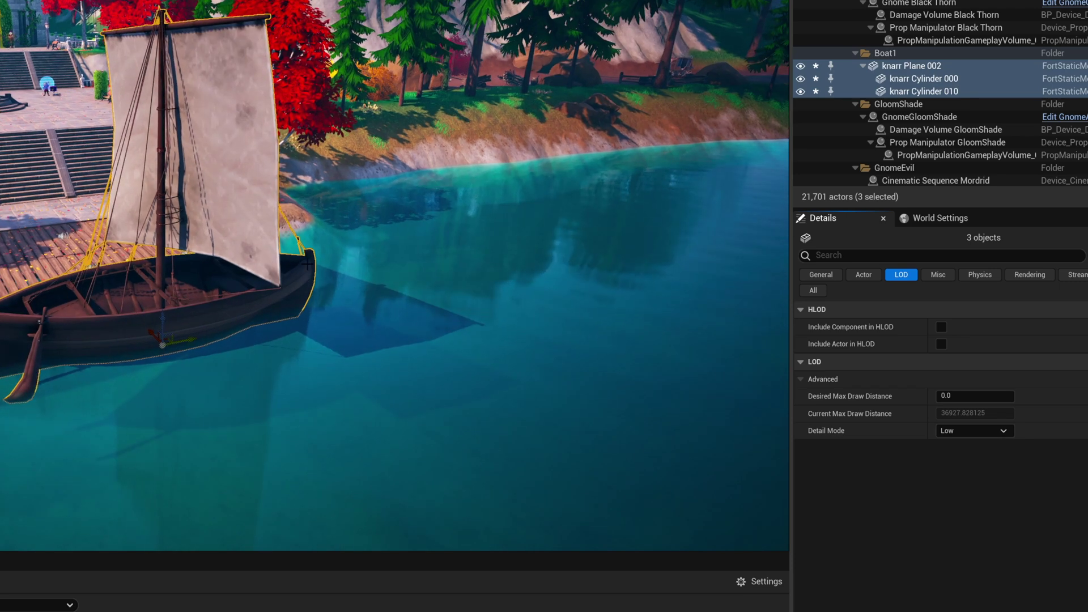
key(f)
right_drag(455, 241, 470, 235)
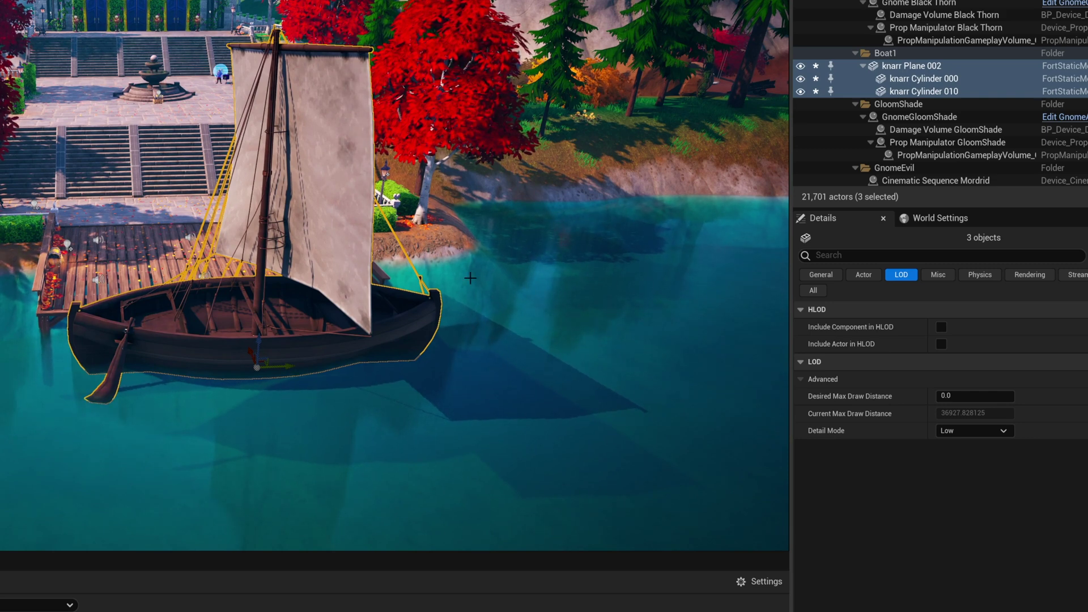
scroll(471, 278, up, 2)
right_drag(467, 277, 468, 276)
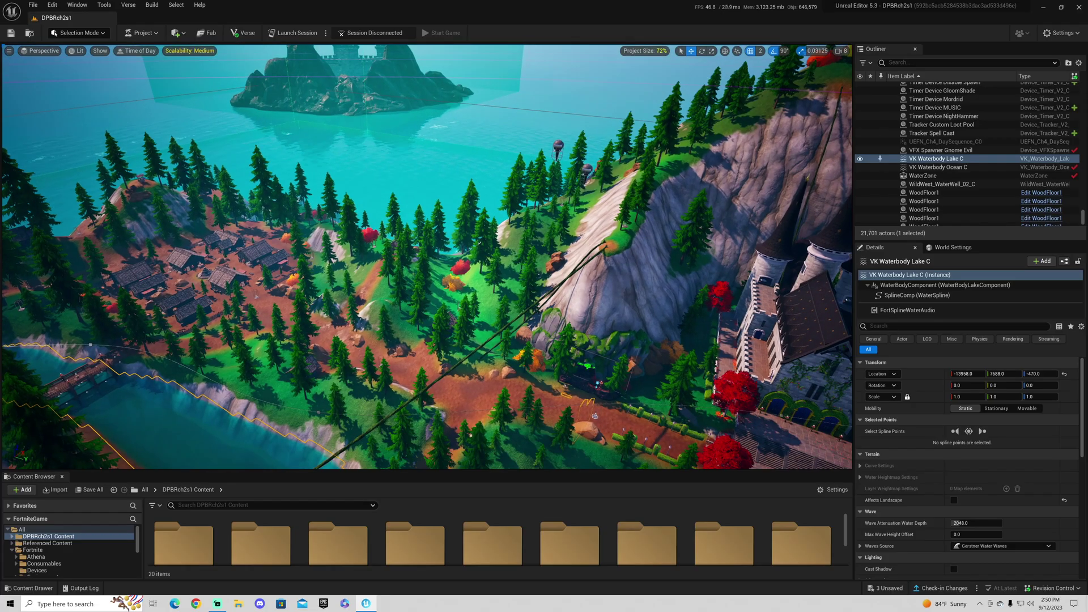
Switch to Landscape Mode and activate the Delete tool for managing landscape components
right_drag(428, 255, 427, 255)
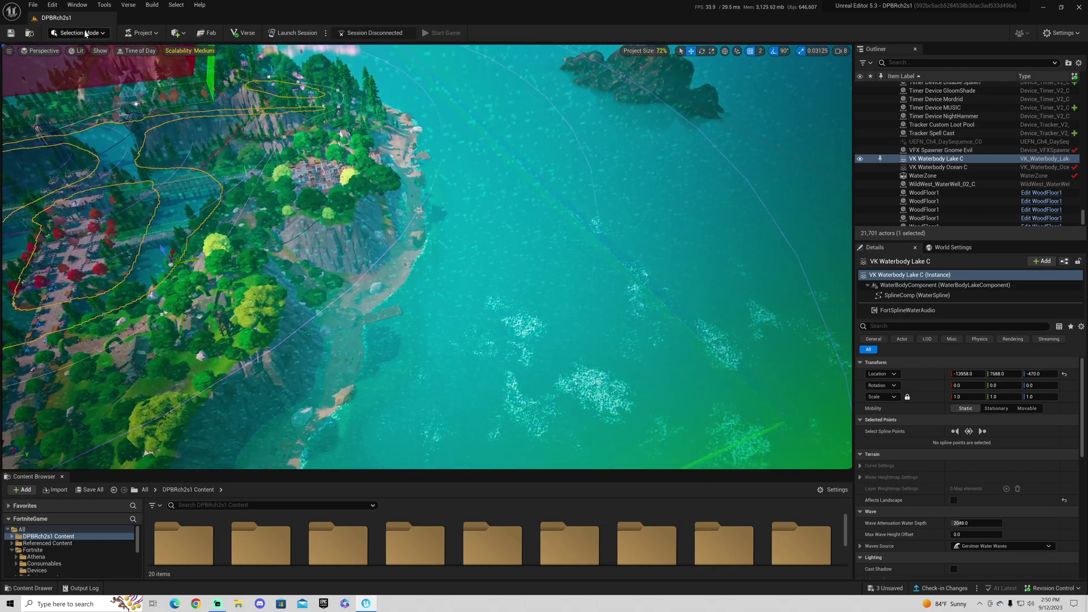
click(85, 33)
click(80, 55)
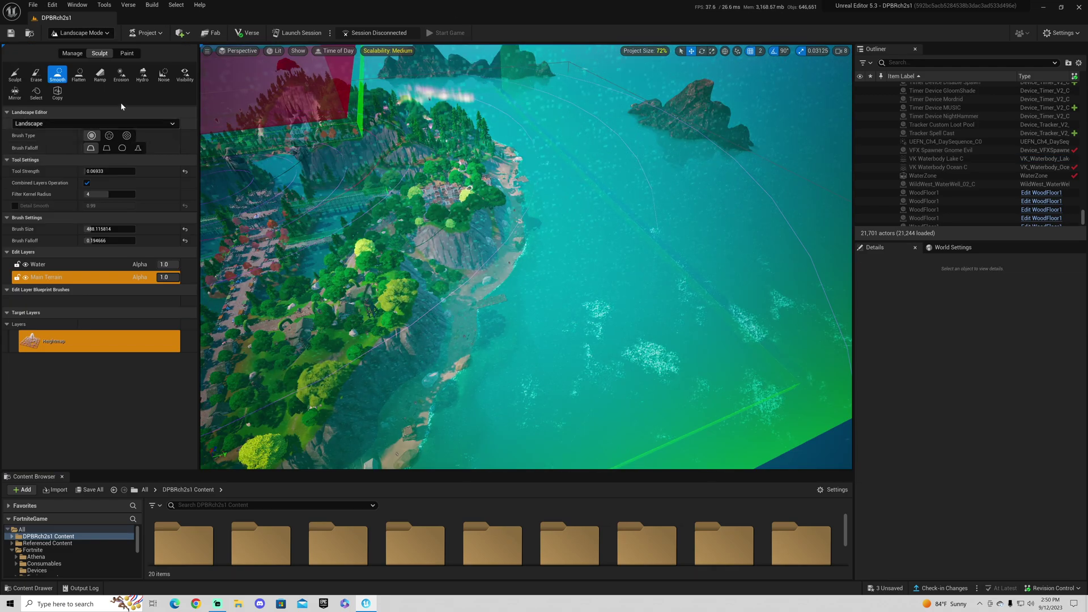
click(72, 53)
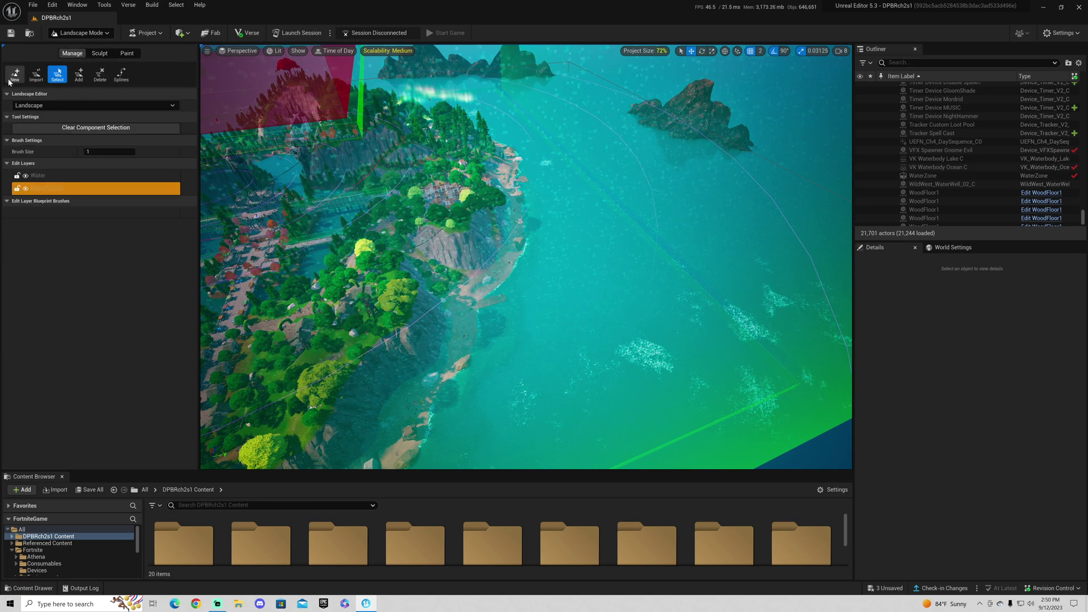
click(100, 74)
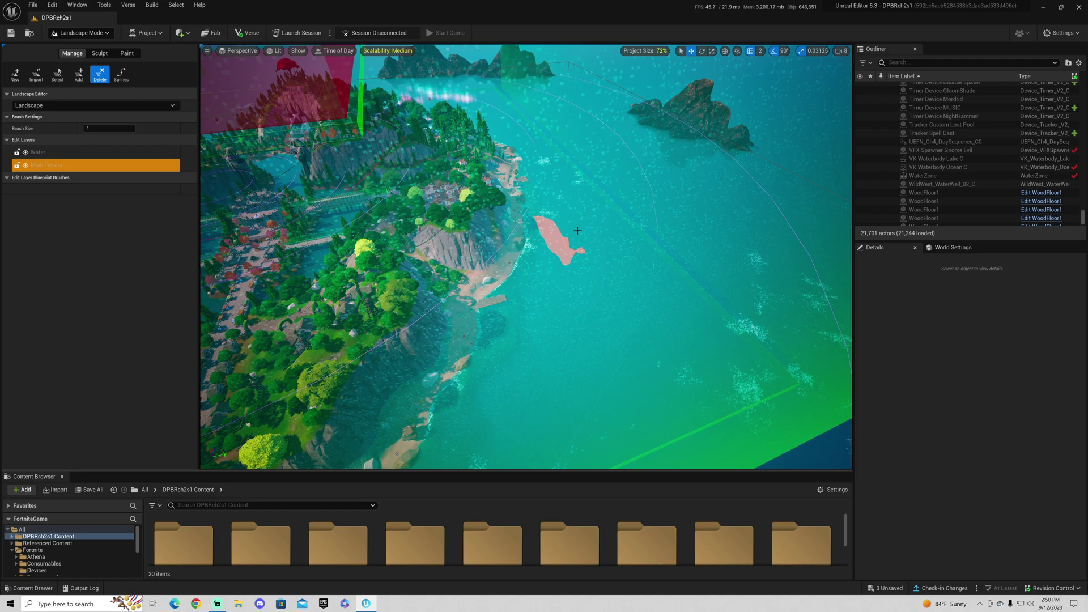
Examine which landscape components lie under the open water around the island's shoreline
right_drag(578, 278, 595, 267)
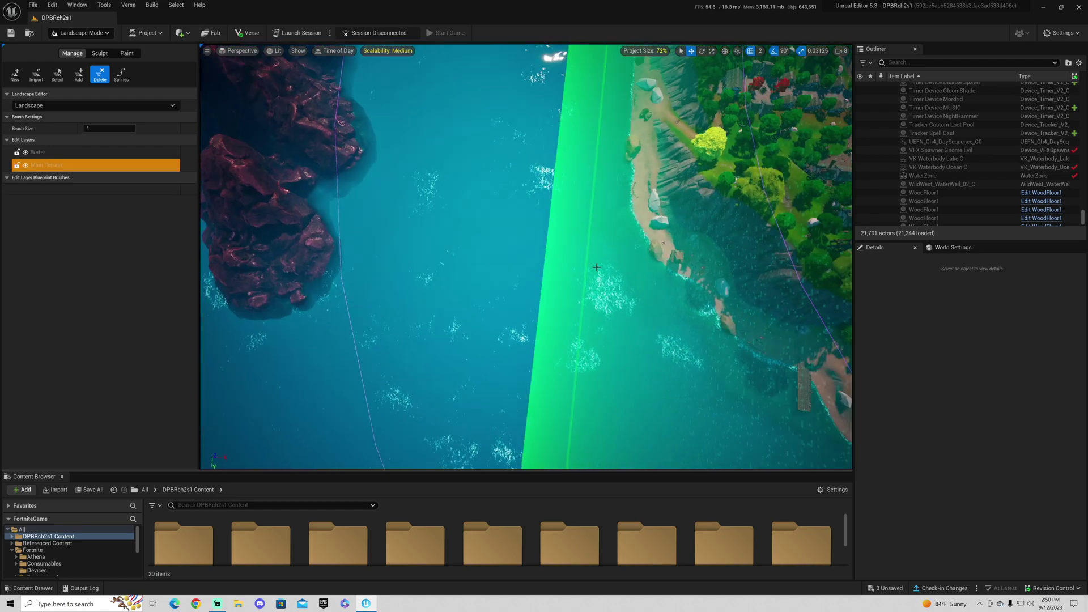
right_drag(533, 113, 531, 165)
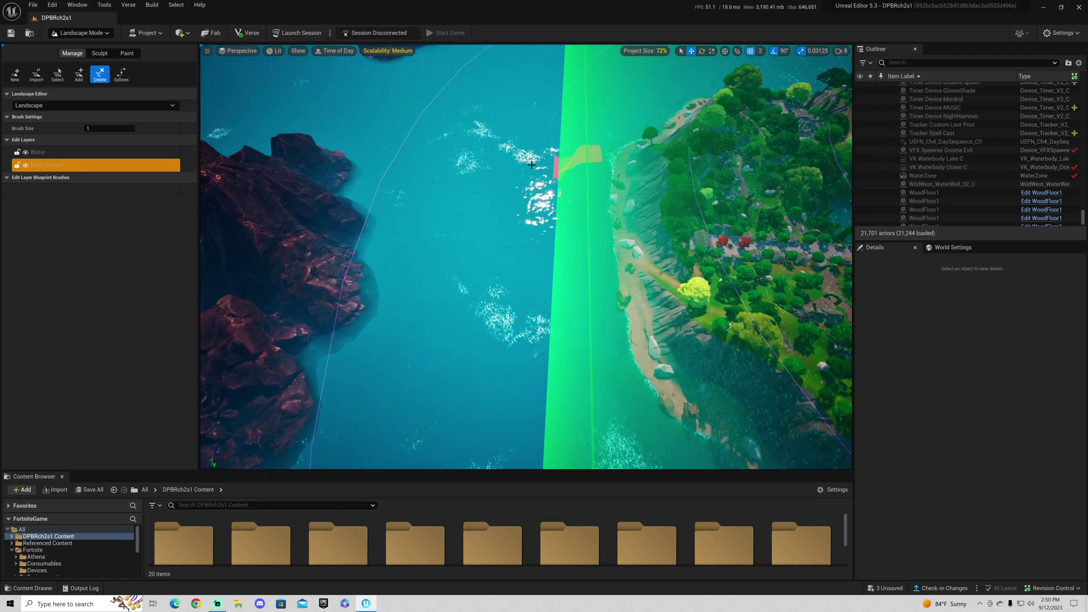
right_drag(606, 88, 627, 63)
key(w)
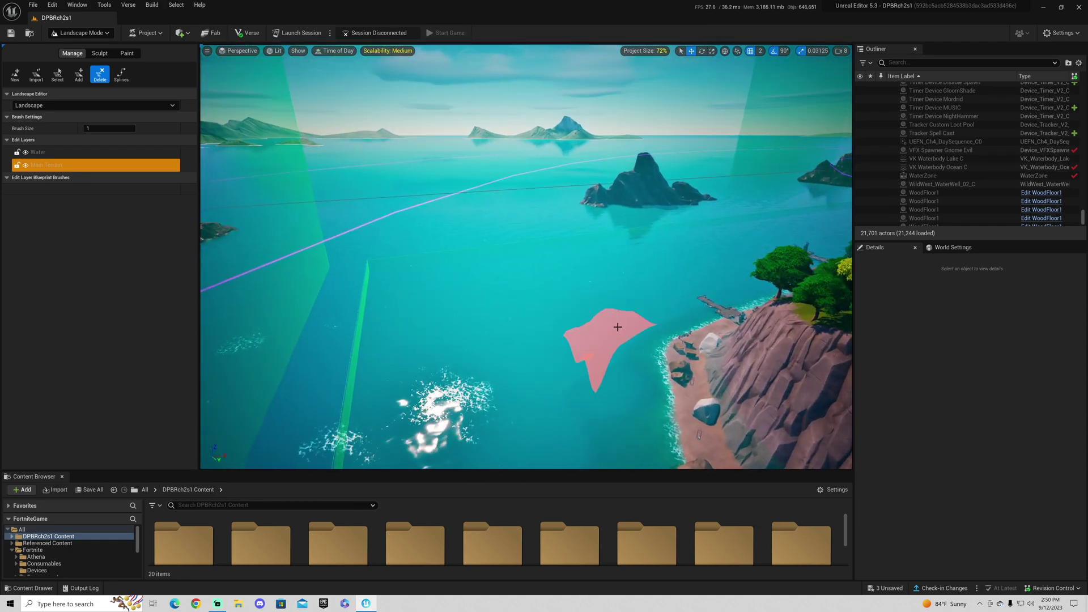
mouse_move(626, 318)
right_down()
mouse_move(626, 272)
mouse_move(632, 328)
right_up()
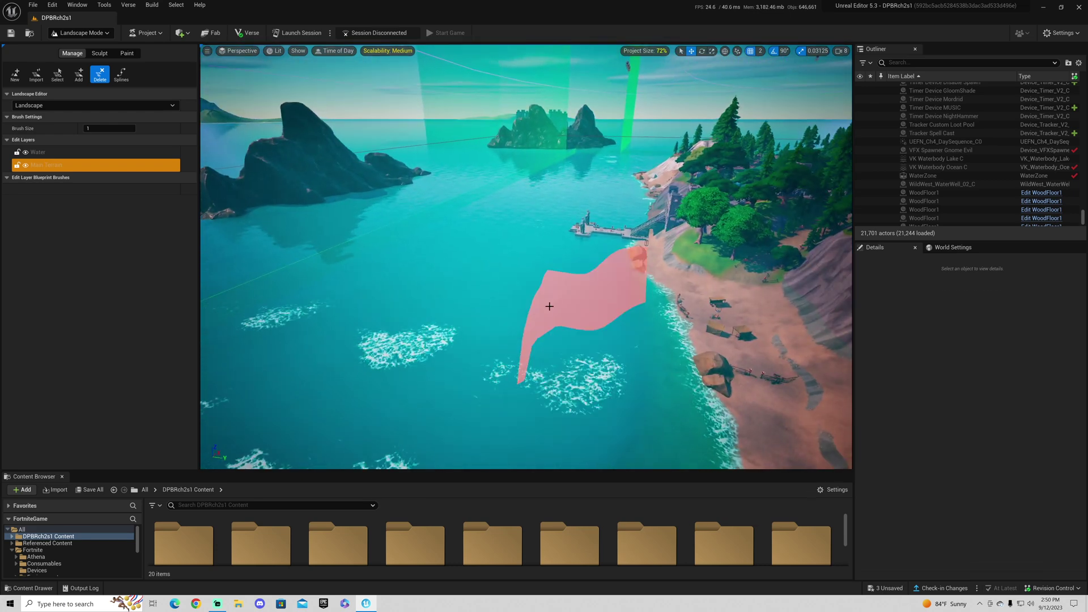
right_drag(516, 381, 520, 447)
key(w)
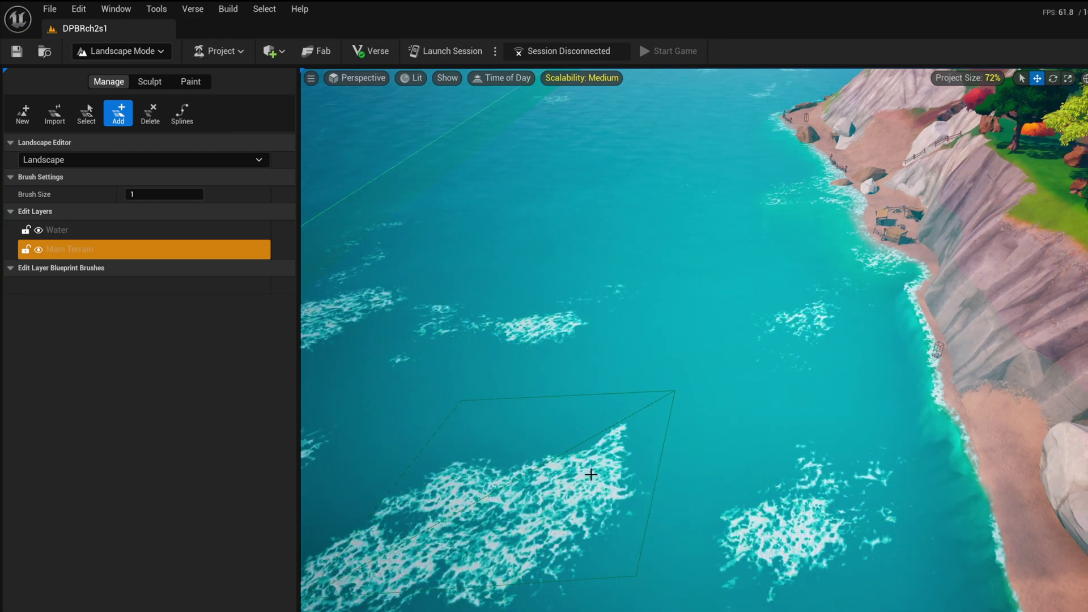
Add a landscape component in the open water off the shore with brush size 1, and try deleting it
right_drag(591, 475, 510, 450)
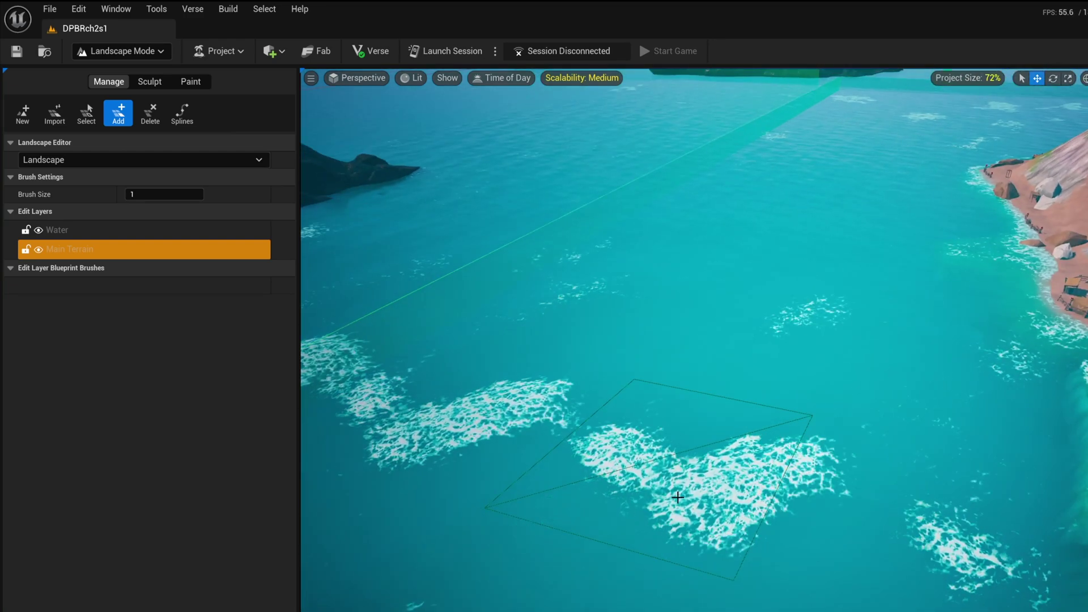
click(706, 472)
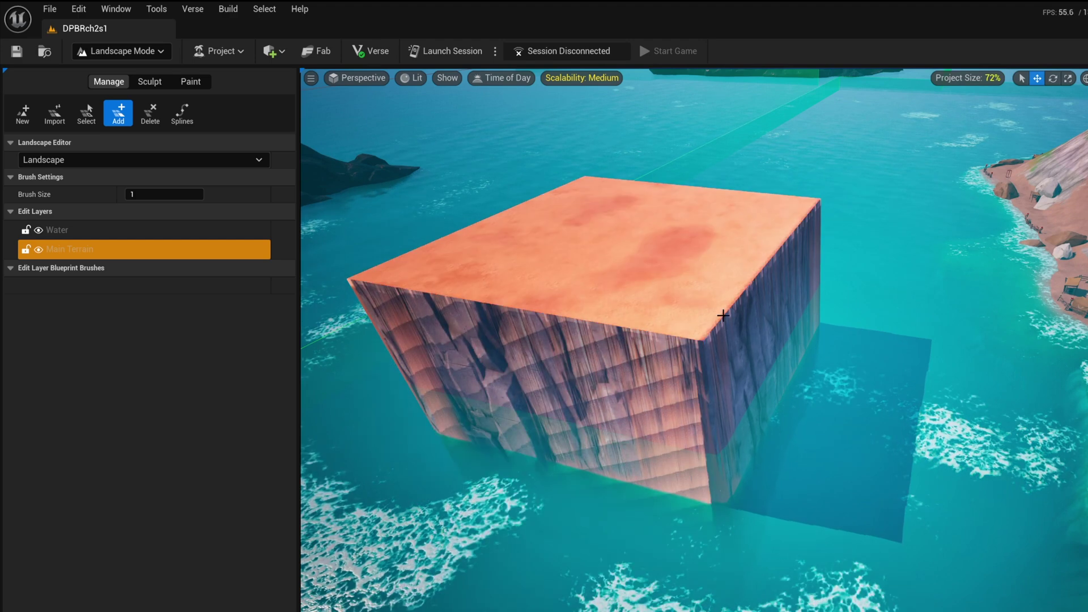
click(150, 113)
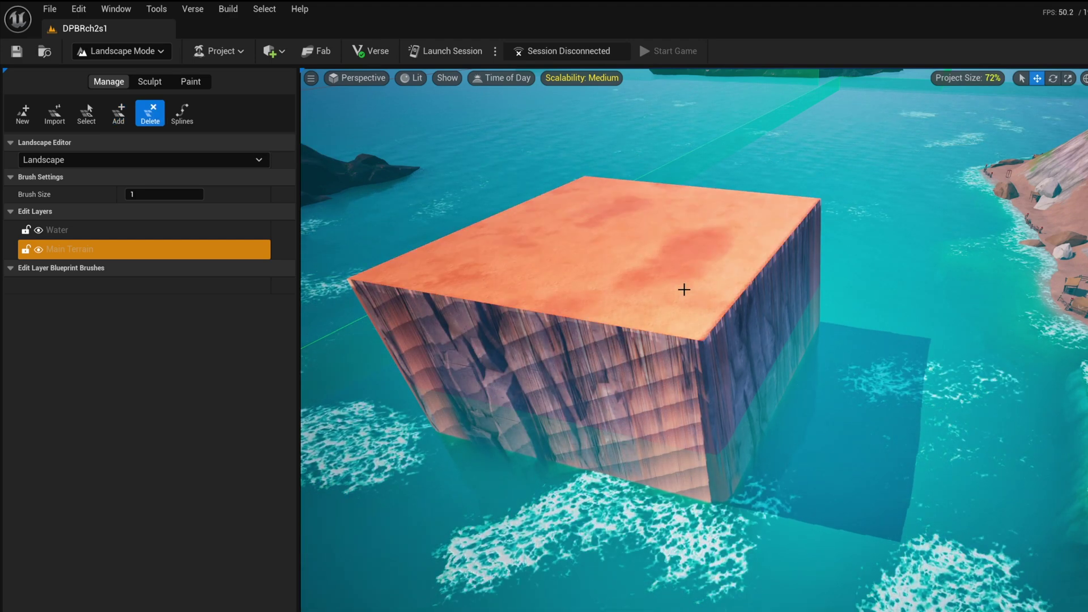
click(684, 289)
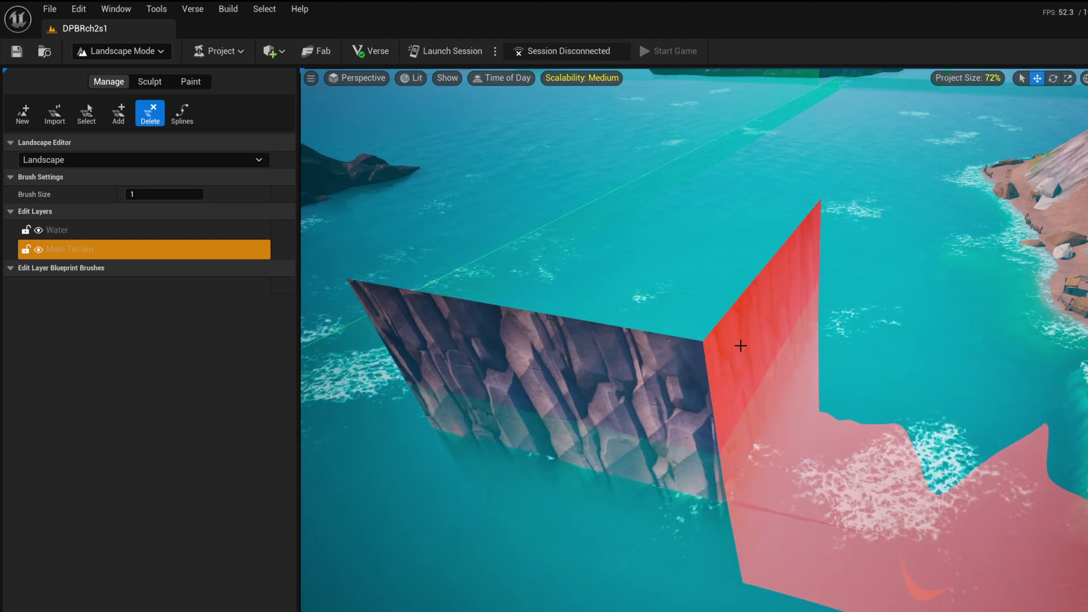
Undo the last two landscape component changes and return to the castle area
key(ctrl+z)
key(ctrl+z)
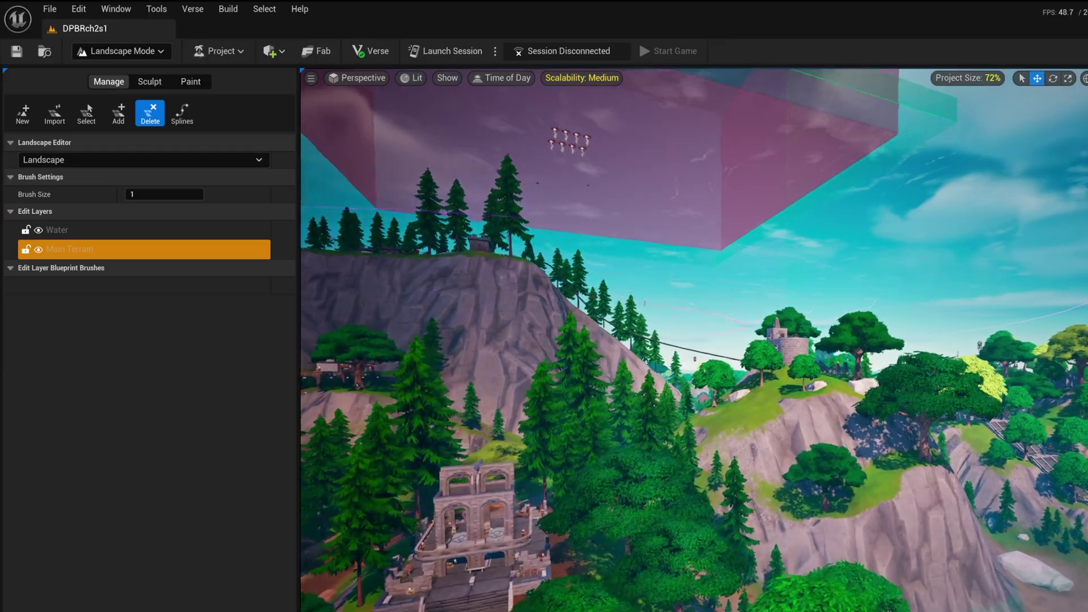
key(w)
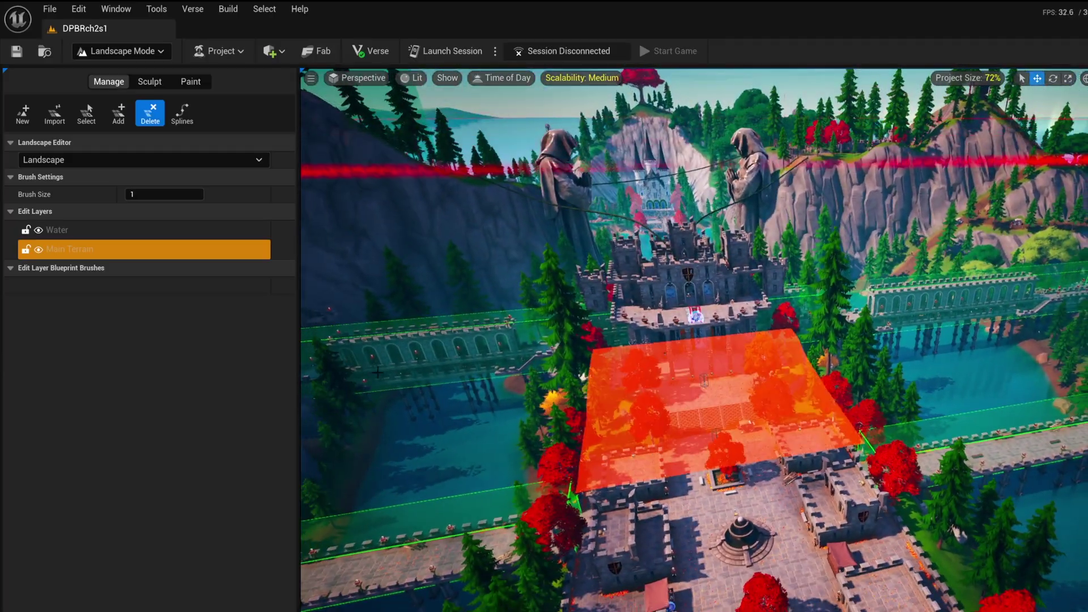
Switch the editor from Landscape Mode back to Selection mode
click(88, 55)
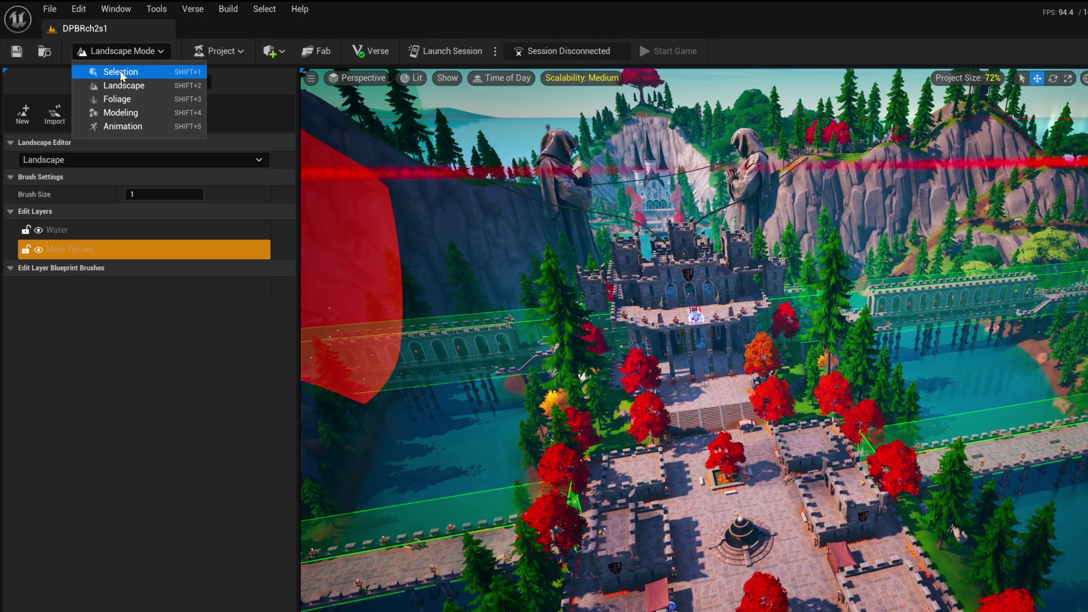
click(108, 72)
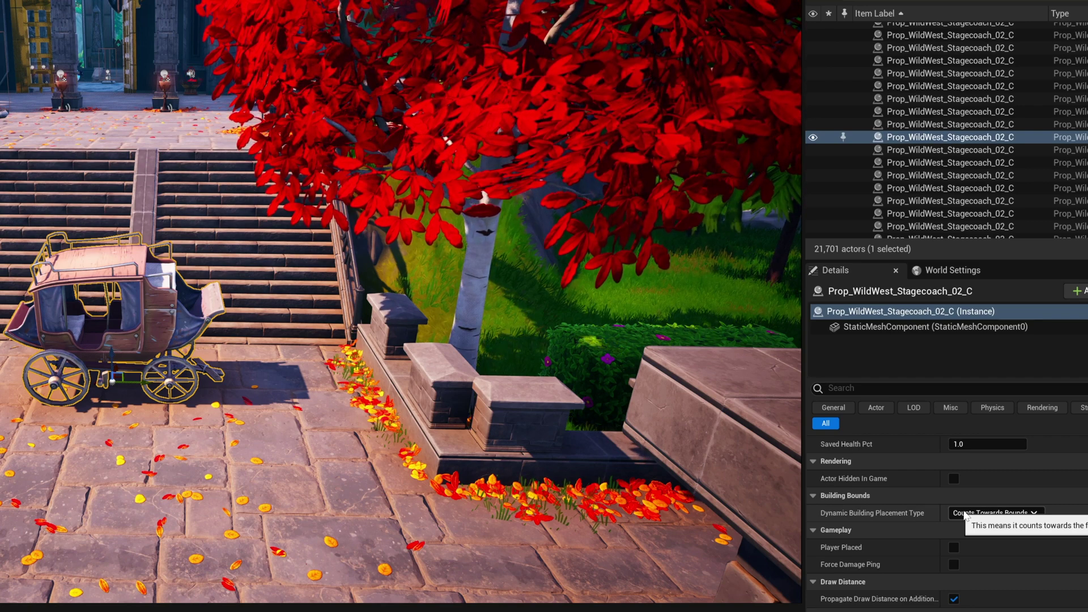
Check the Include Actor in HLOD setting of the stagecoach prop and the red fall tree beside the stairs
click(910, 408)
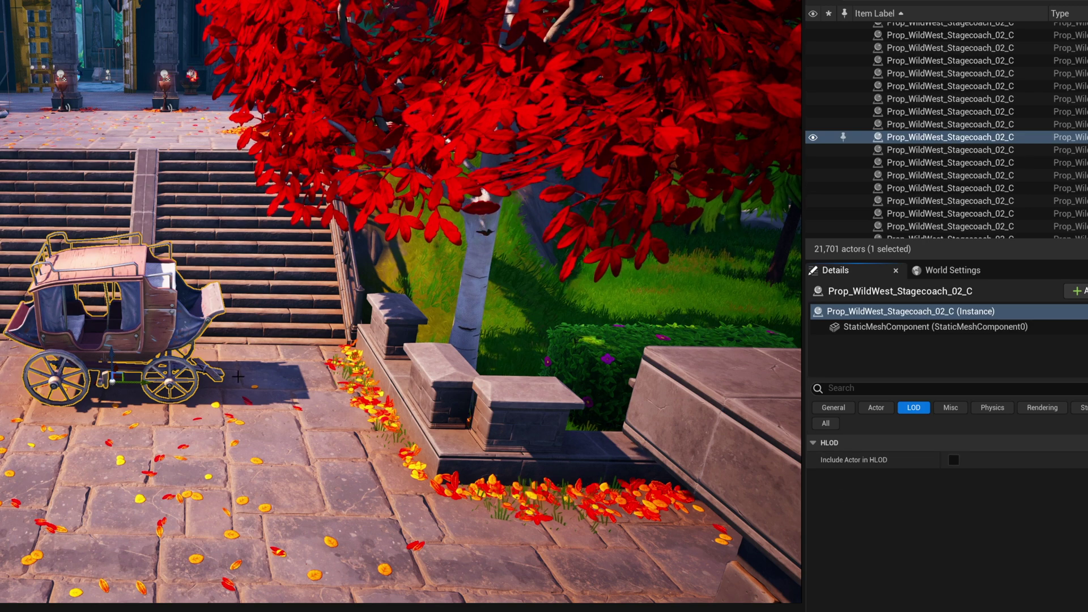
scroll(238, 376, down, 3)
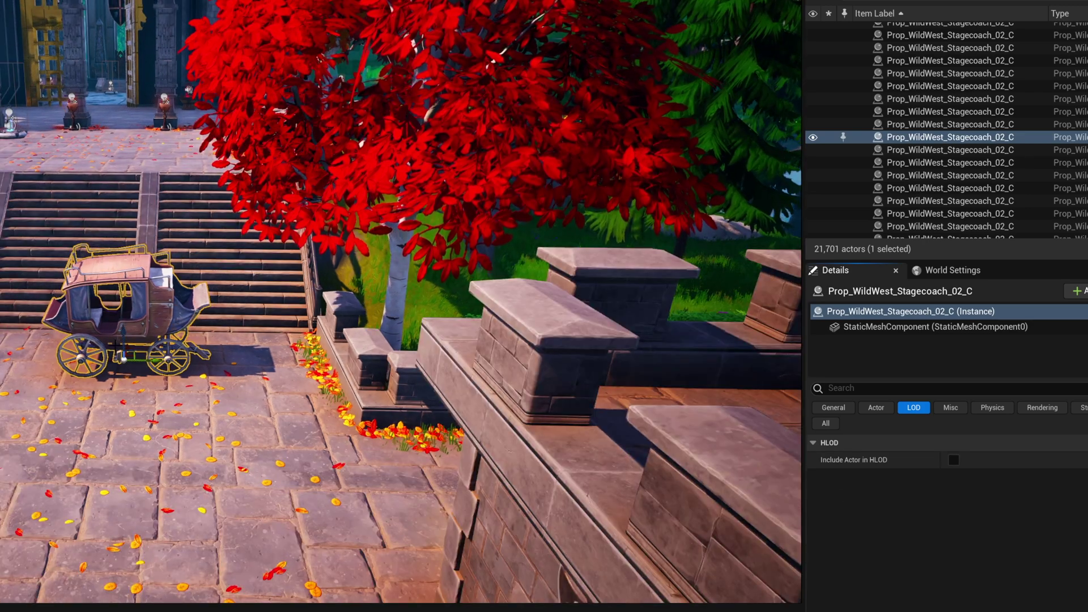
click(527, 180)
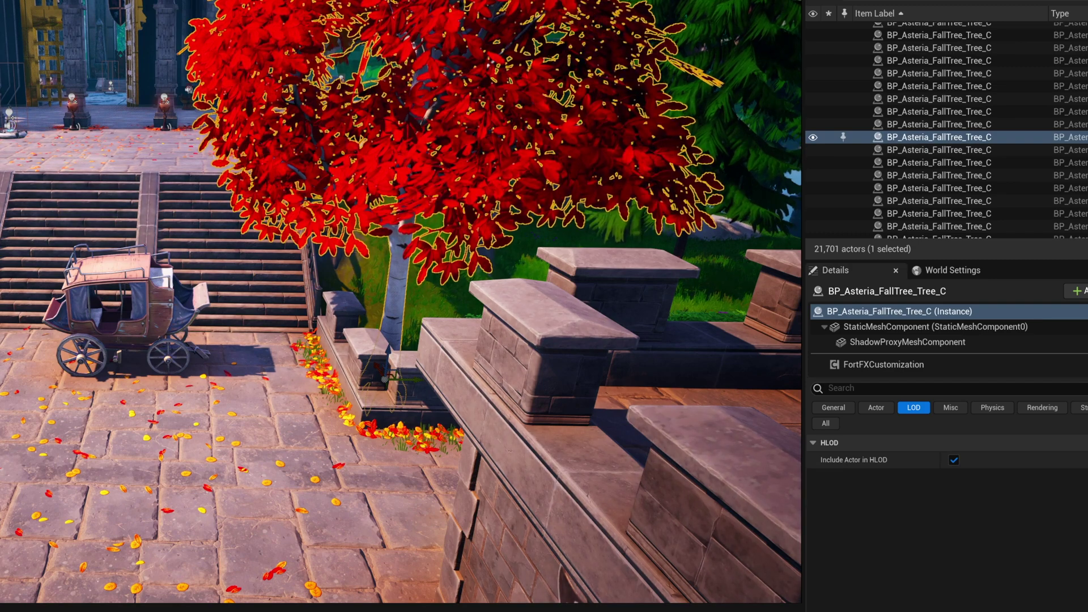
Select floor tiles on the castle rooftop and check their Include Actor in HLOD setting
click(536, 479)
right_drag(535, 479, 347, 499)
click(309, 251)
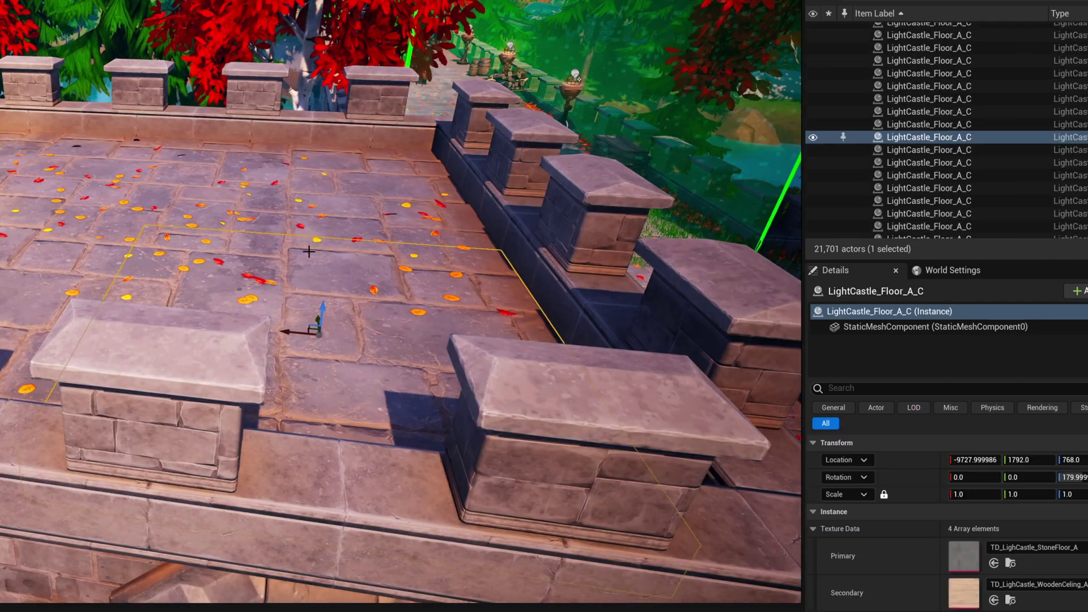
click(365, 184)
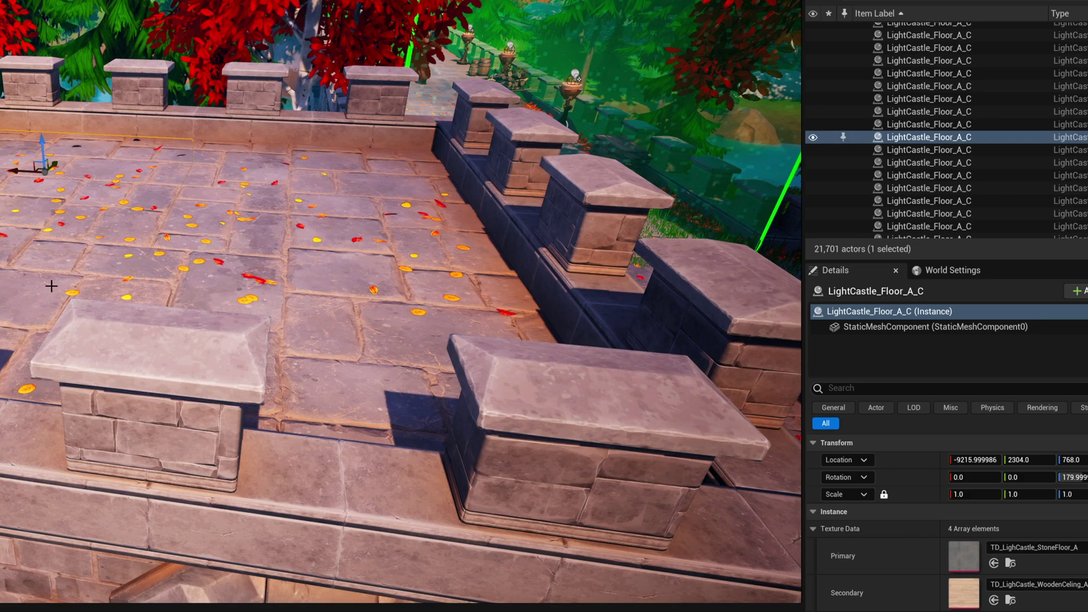
key(ctrl+z)
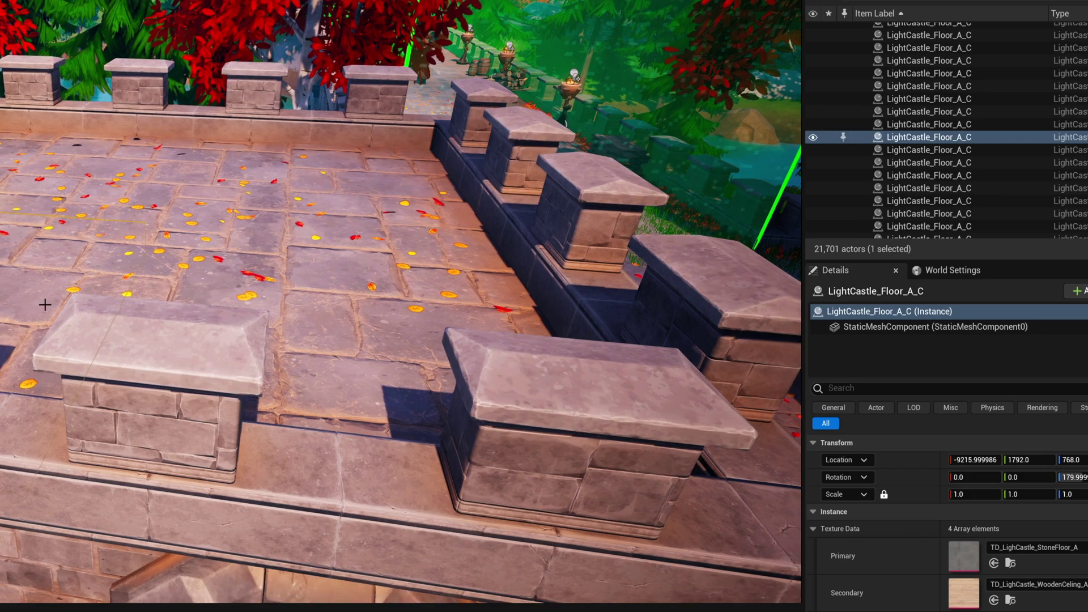
click(913, 408)
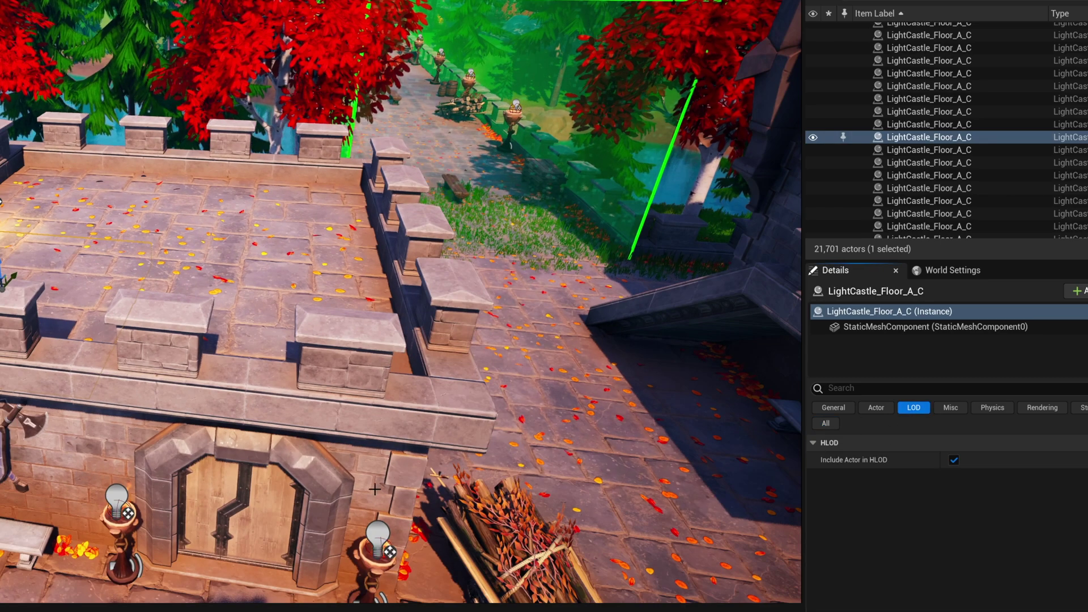
Select the brick wall piece inside the castle and turn off Include Actor in HLOD for it
click(374, 489)
key(w)
right_drag(374, 489, 504, 374)
click(255, 380)
right_drag(255, 379, 238, 430)
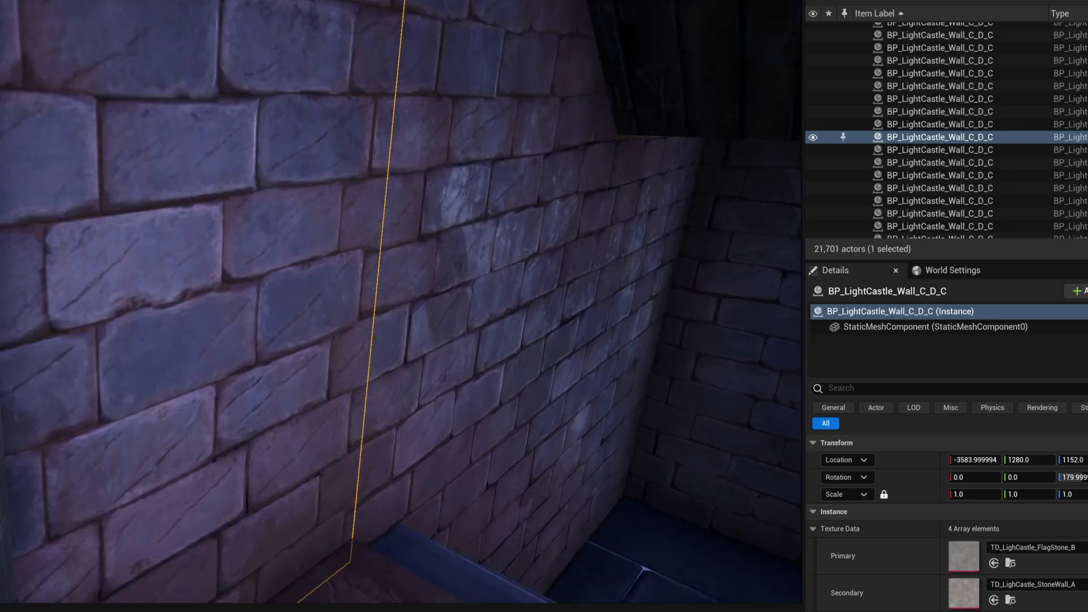
right_drag(266, 296, 265, 296)
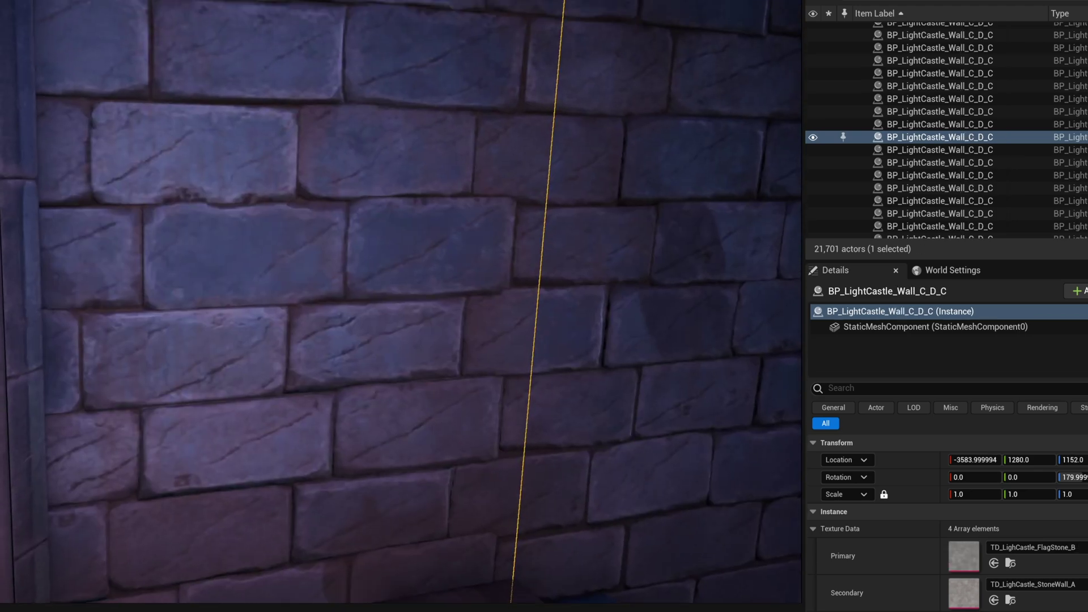
click(922, 412)
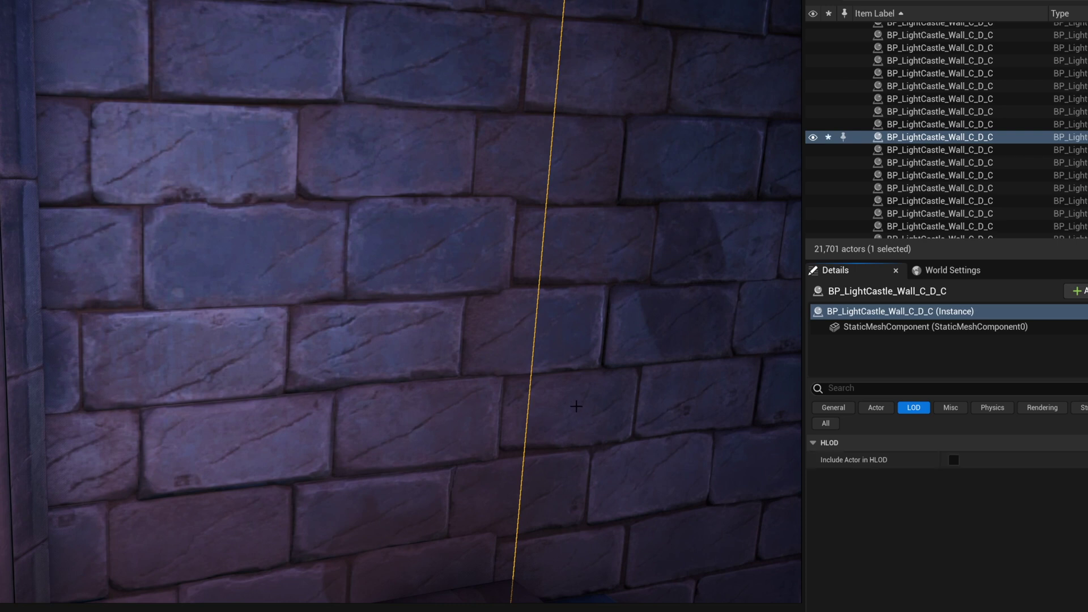
Select the two adjoining interior brick wall pieces and exclude both from HLOD
right_drag(573, 451, 646, 411)
click(510, 454)
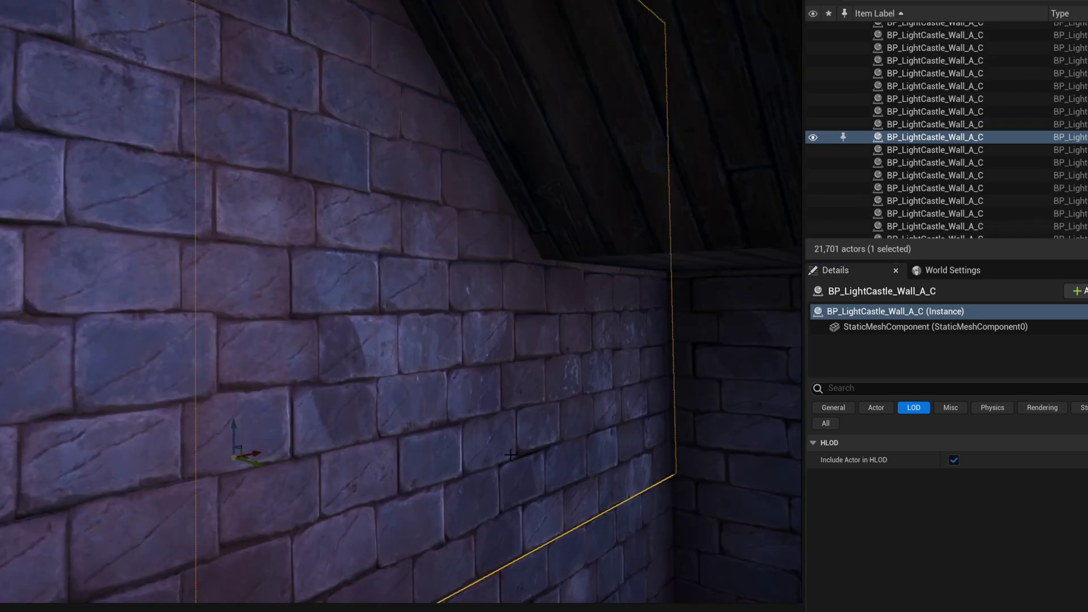
ctrl+click(622, 569)
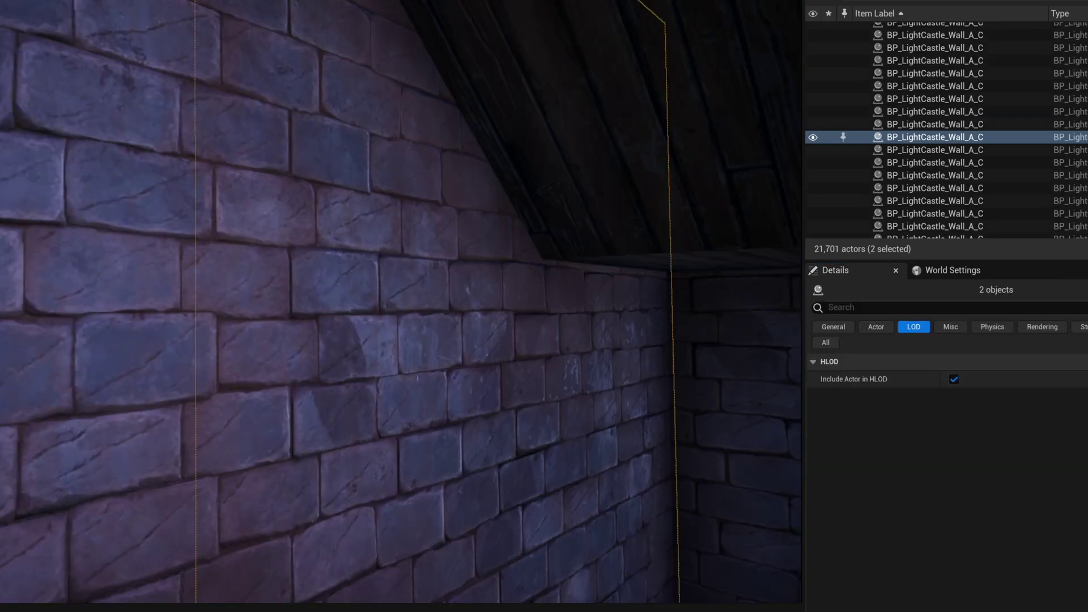
click(953, 379)
Save all three modified castle wall actors
mouse_move(277, 272)
right_down()
mouse_move(67, 284)
mouse_move(260, 283)
right_up()
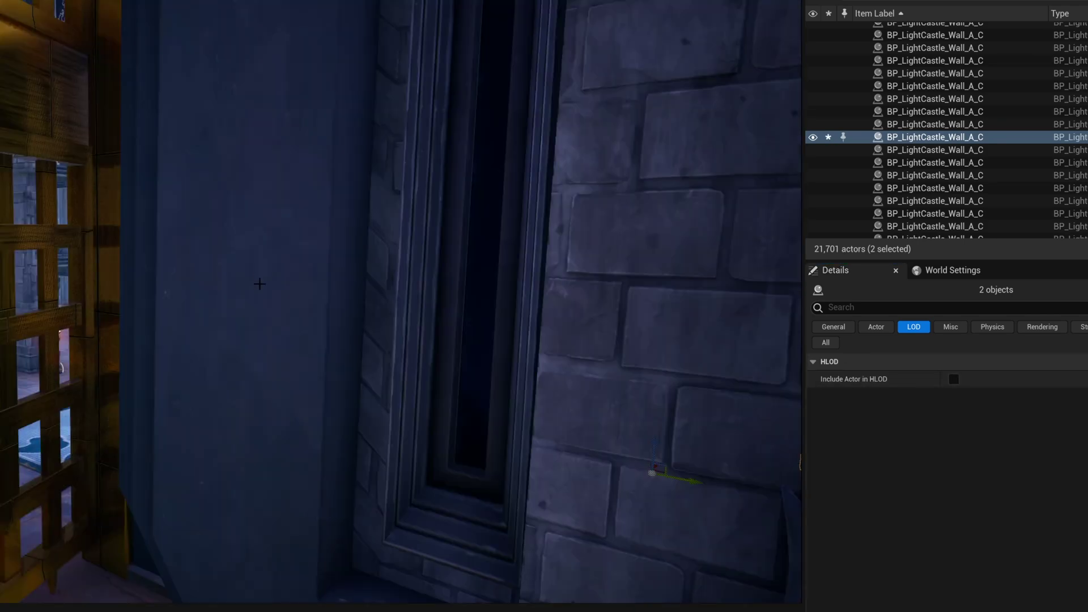
key(ctrl+s)
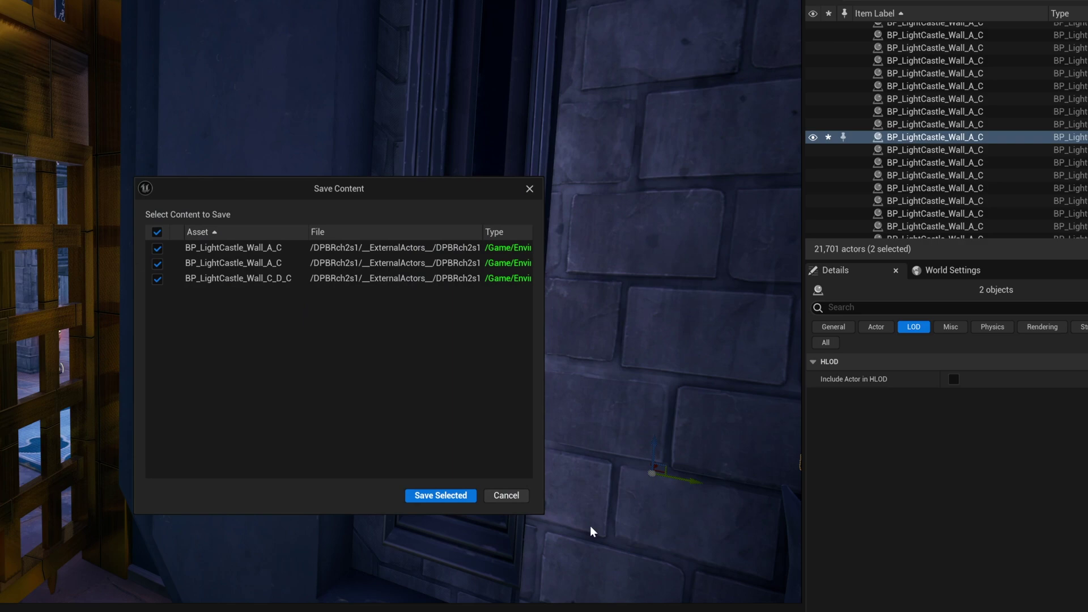
click(444, 500)
Check the HLOD settings of the knight statue and the wooden throne in the throne room, and select the carved obelisk
key(w)
right_drag(401, 301, 481, 300)
right_drag(310, 421, 310, 420)
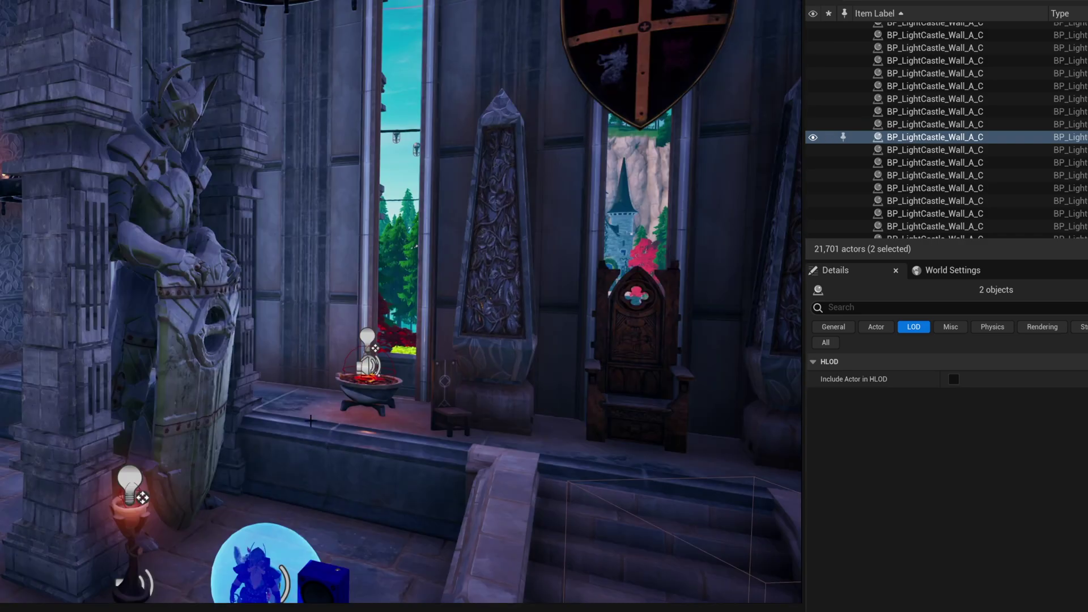
click(172, 349)
click(919, 412)
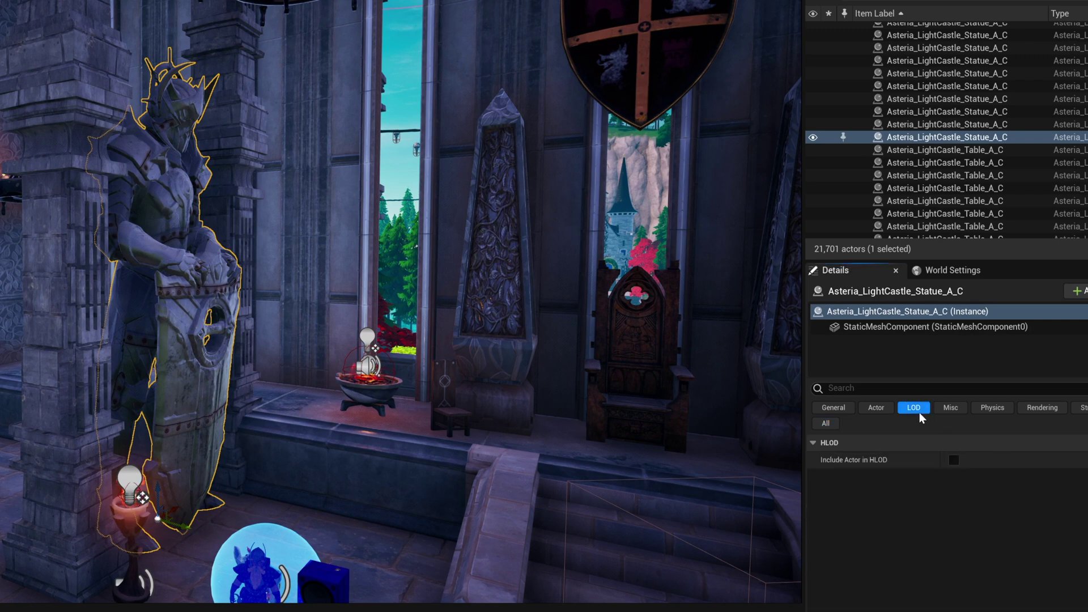
click(639, 363)
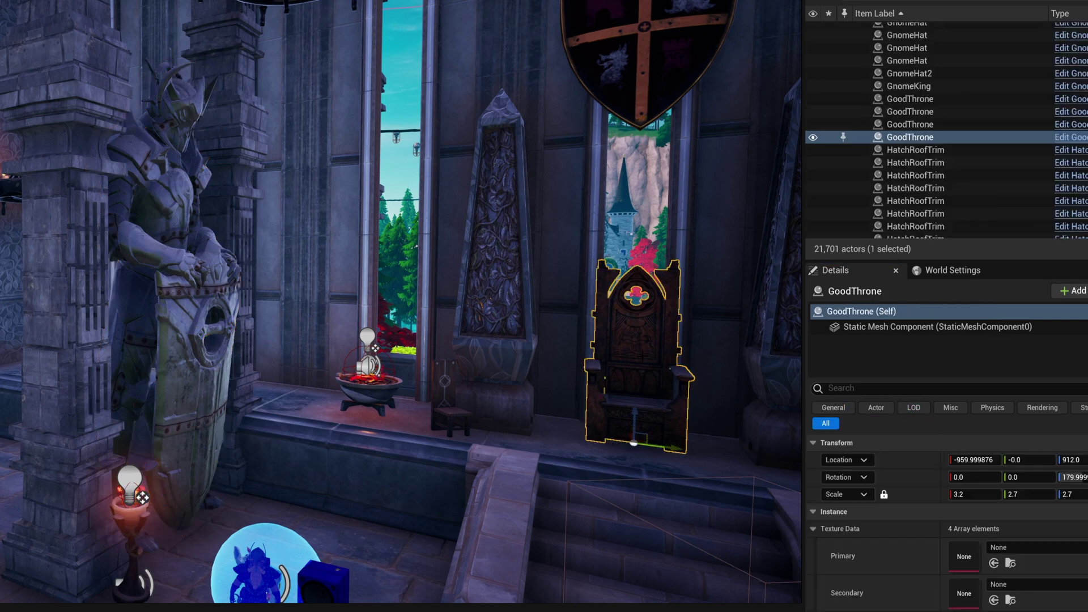
click(913, 408)
click(503, 315)
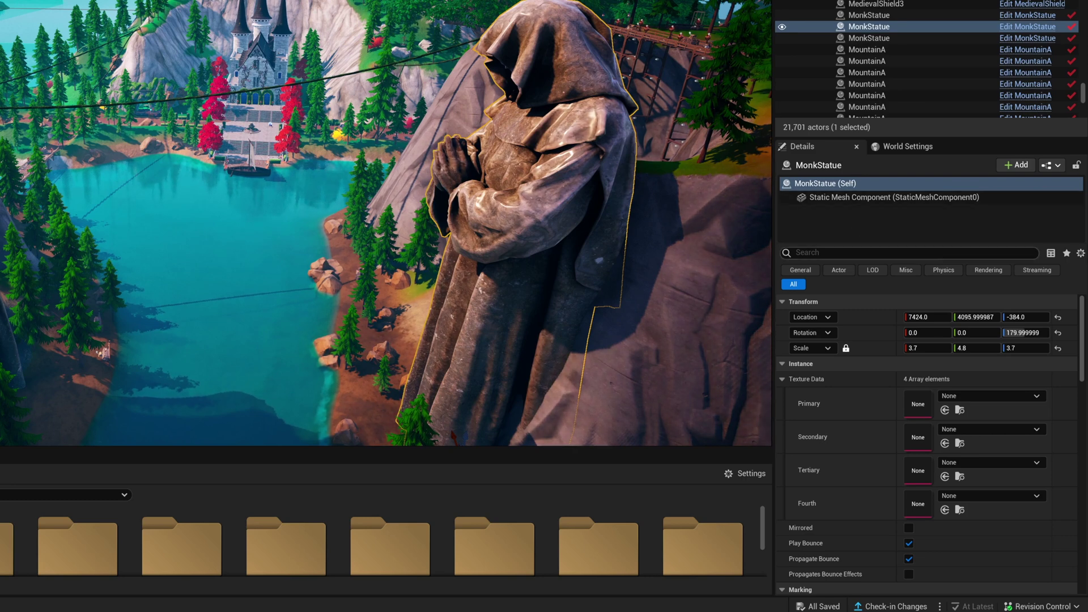
Review the giant monk statue's Include Actor in HLOD and Is Spatially Loaded settings
click(880, 270)
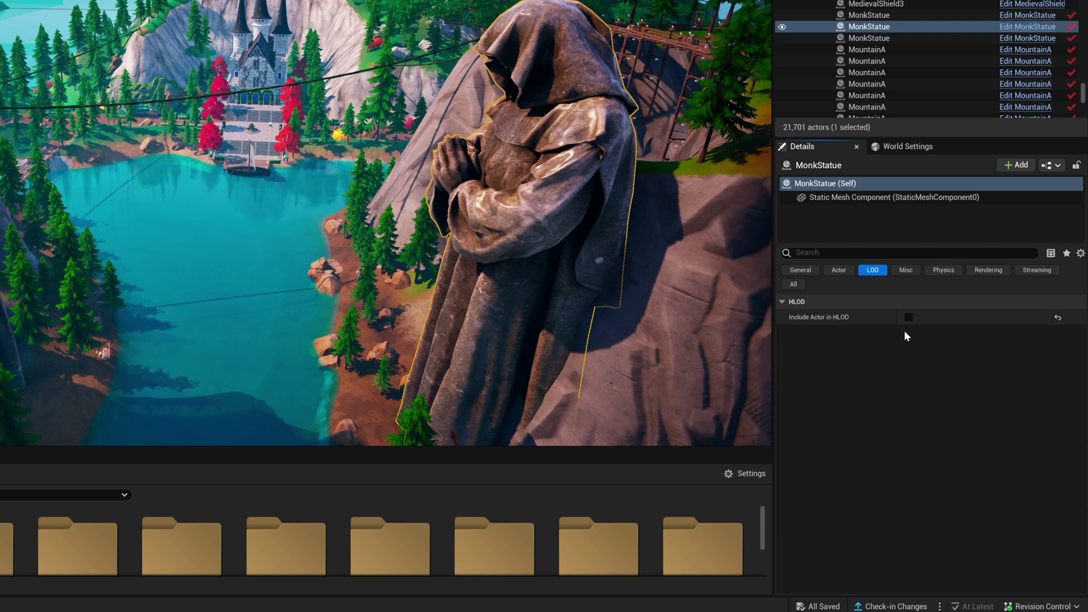
click(794, 285)
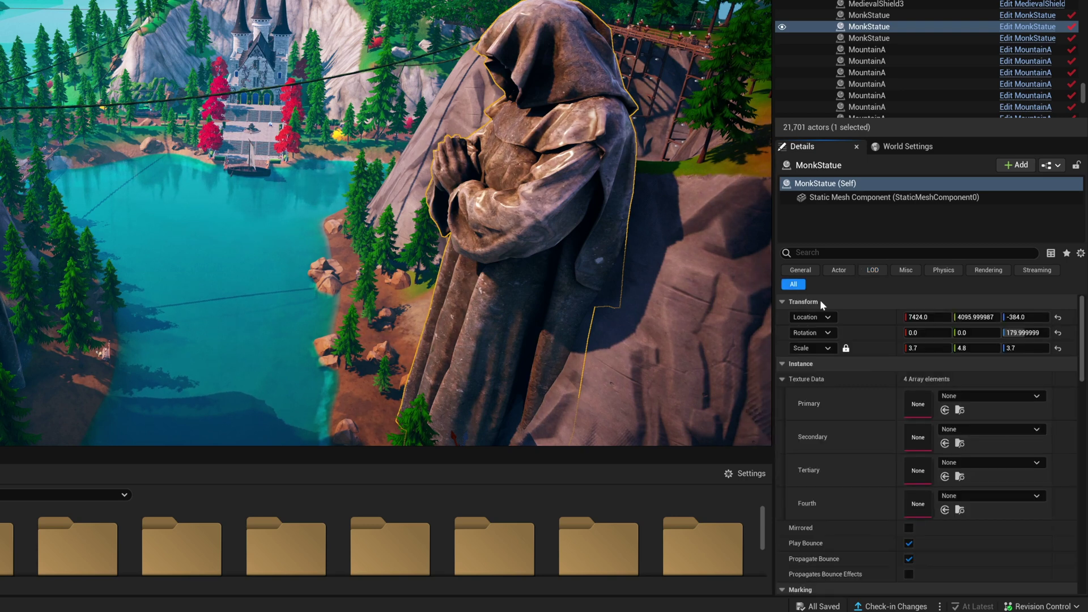
scroll(859, 425, down, 15)
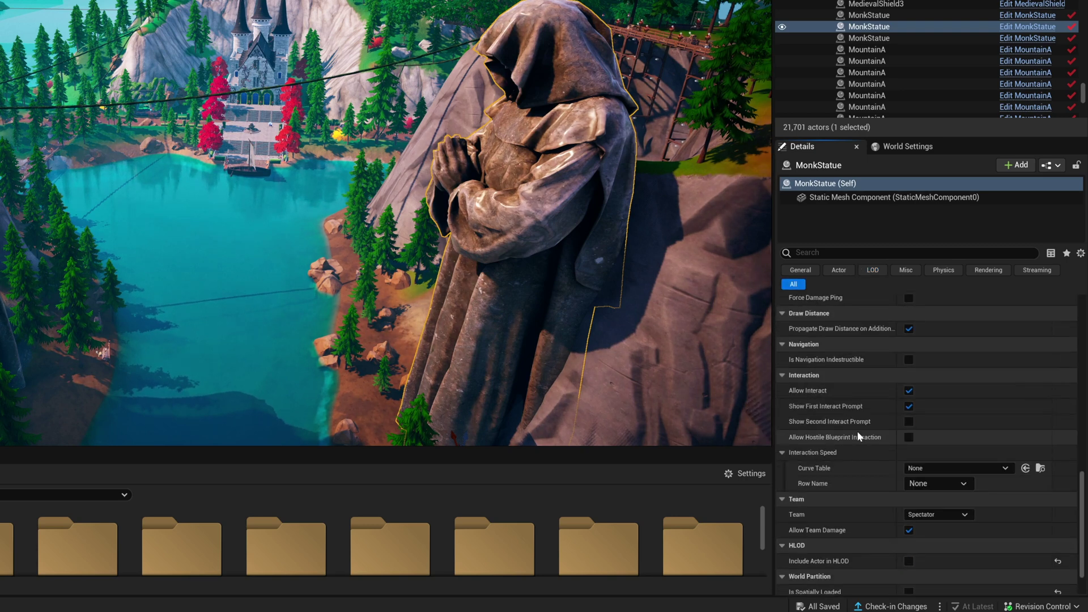
scroll(857, 431, down, 3)
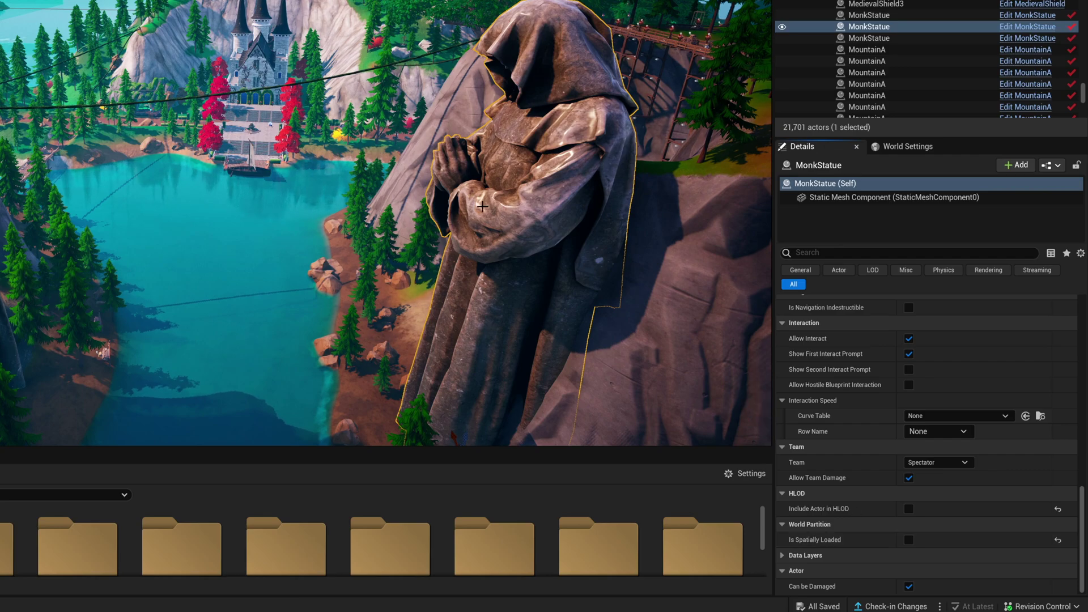
Select the rocky mountain standing in the open sea and inspect its HLOD and Is Spatially Loaded settings
key(s)
right_drag(502, 201, 509, 161)
key(s)
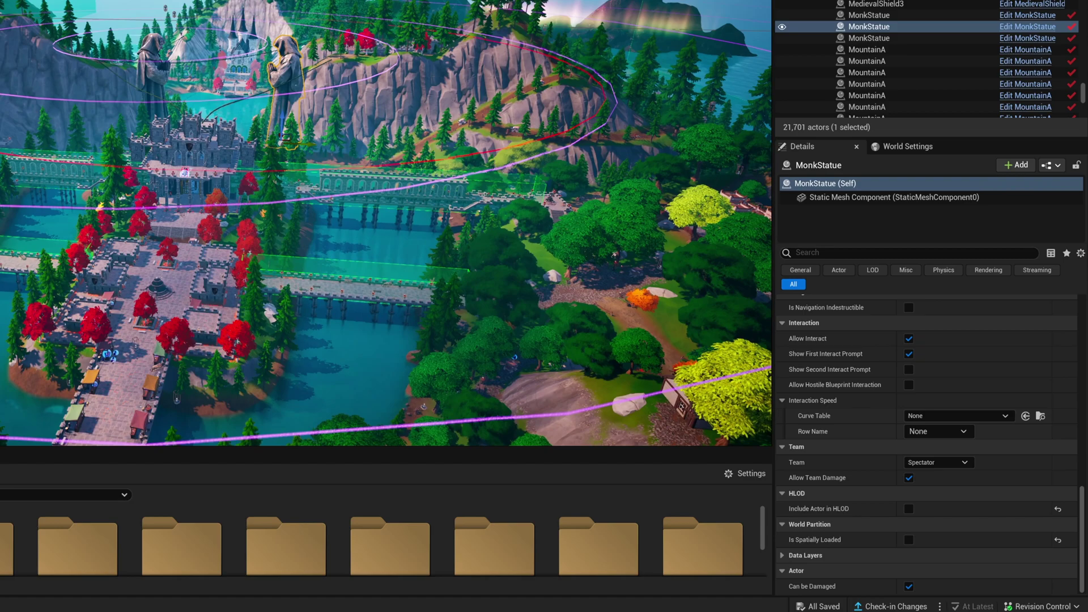
right_drag(465, 227, 330, 227)
key(w)
key(w)
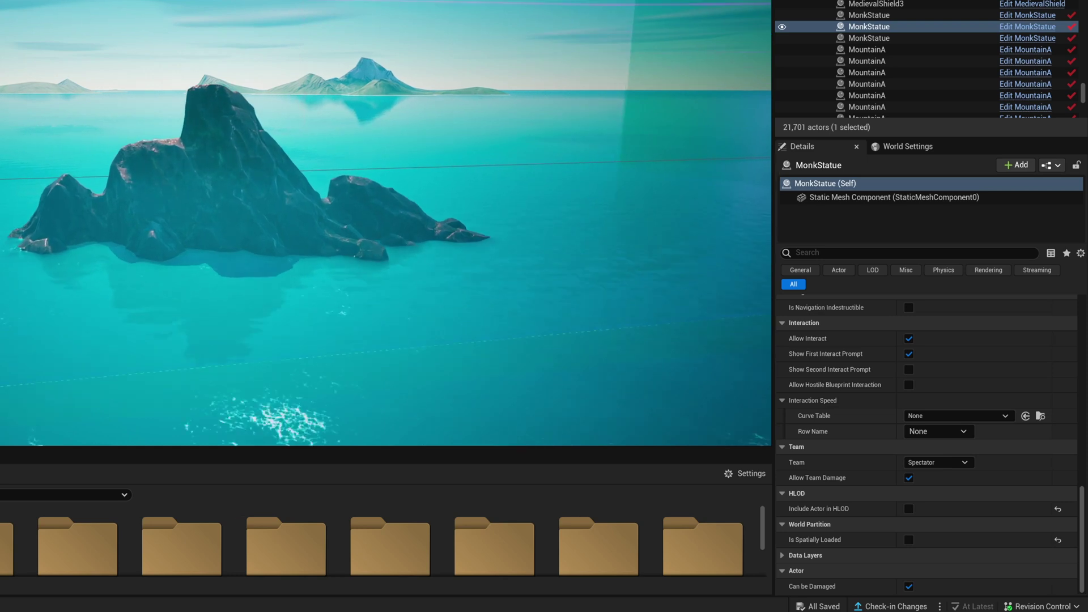
right_drag(239, 108, 244, 130)
click(249, 148)
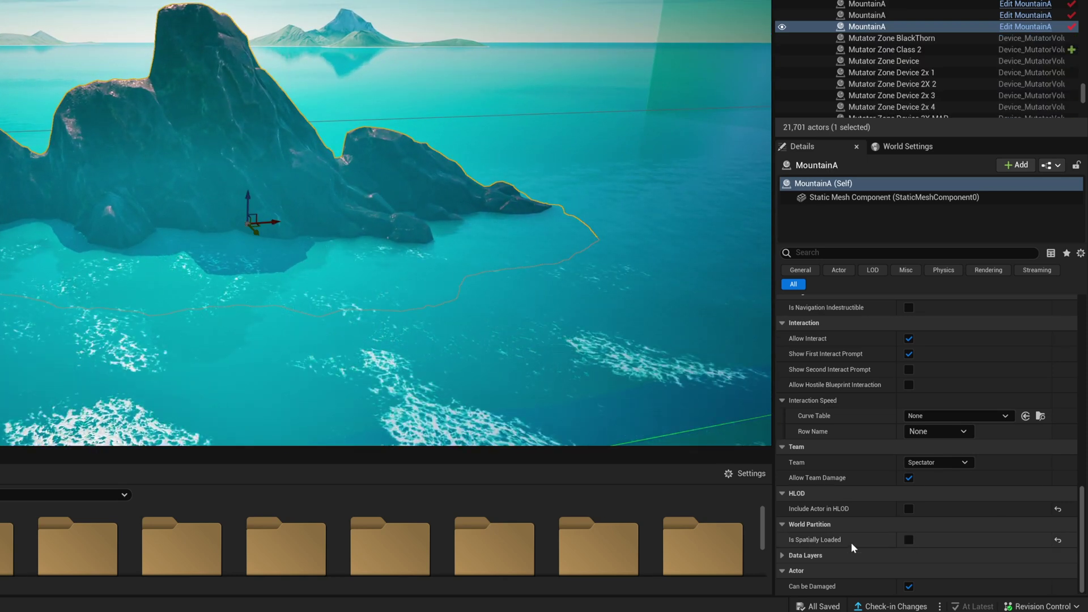
right_drag(510, 272, 589, 289)
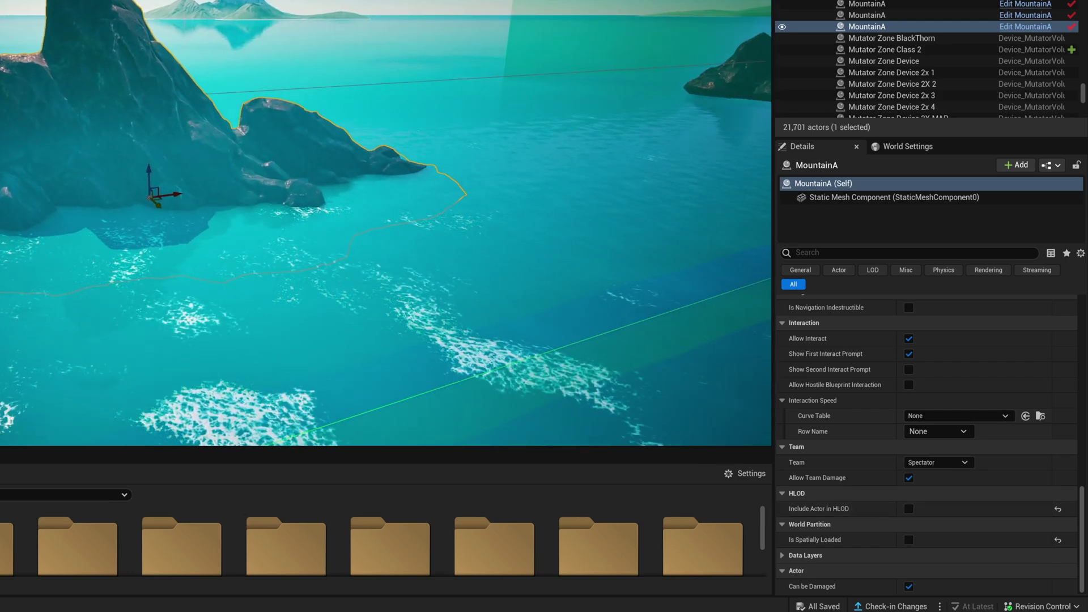